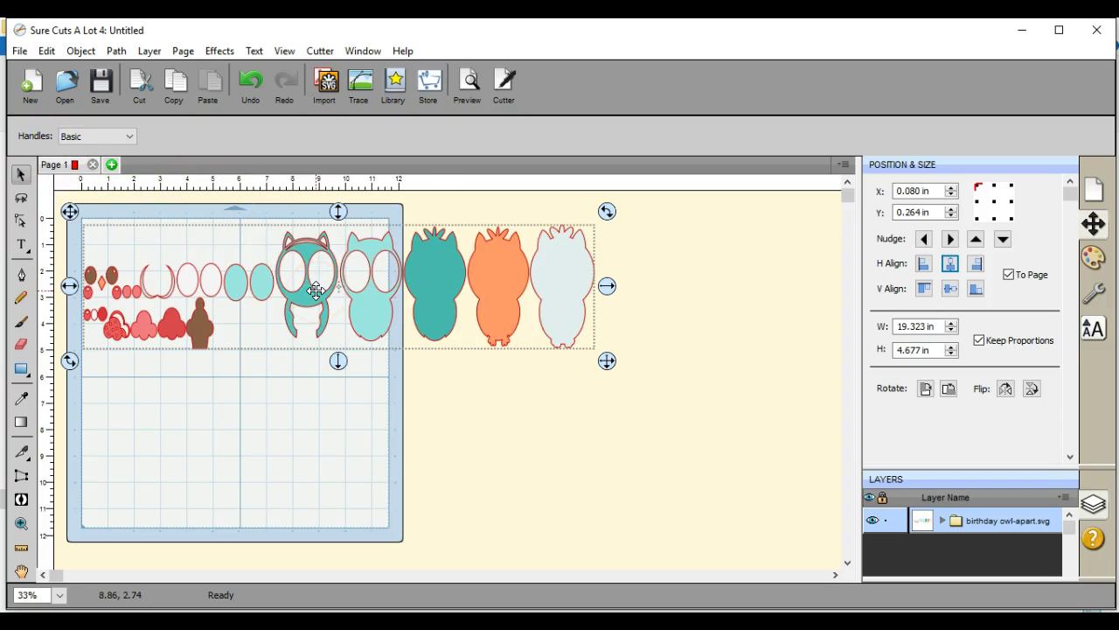
Enlarge the whole birthday owl design to 21.499 in wide and 5.485 in high.
click(606, 287)
drag(605, 287, 635, 288)
drag(353, 369, 353, 390)
drag(637, 297, 667, 304)
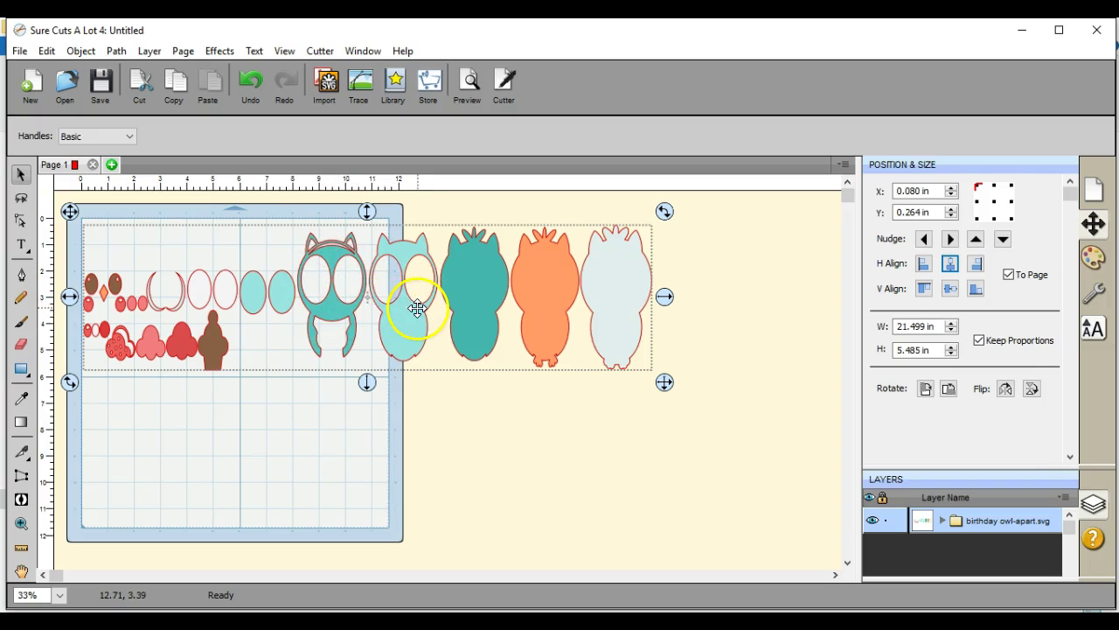
Move the teal owl face-and-wings piece into the mat's lower right area, at about X 8.81 in, Y 6.14 in.
click(81, 50)
click(337, 182)
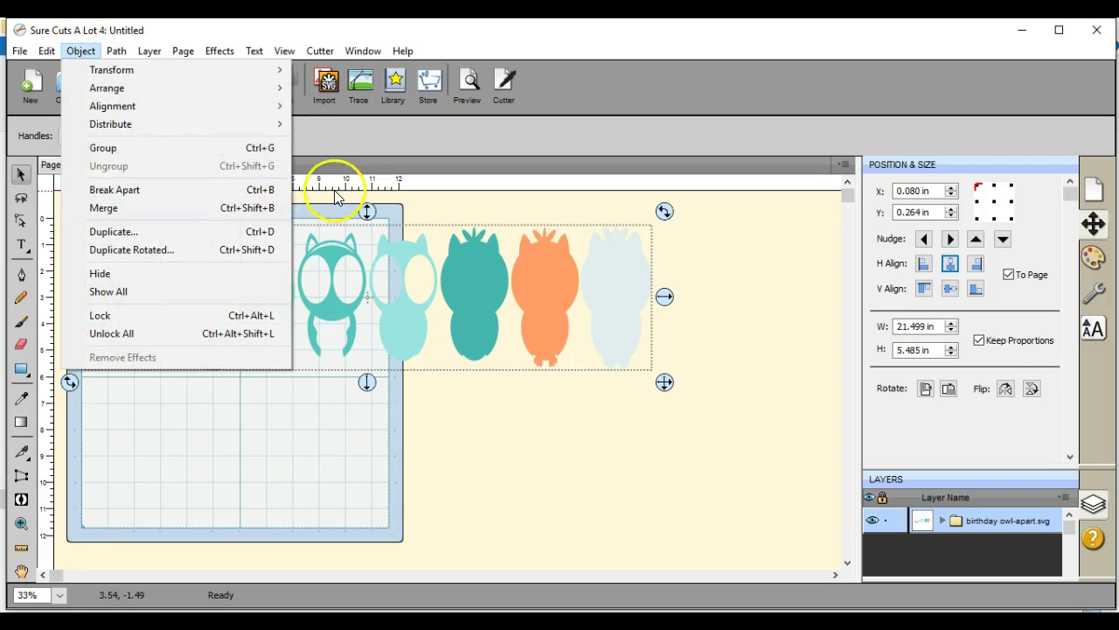
click(333, 250)
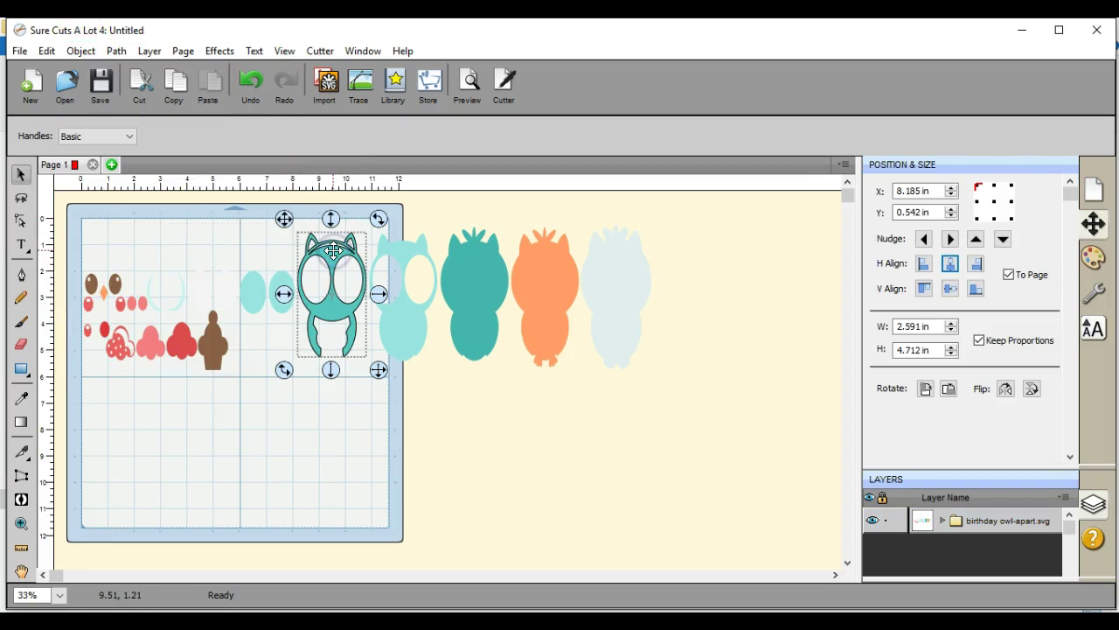
click(286, 223)
drag(284, 223, 300, 365)
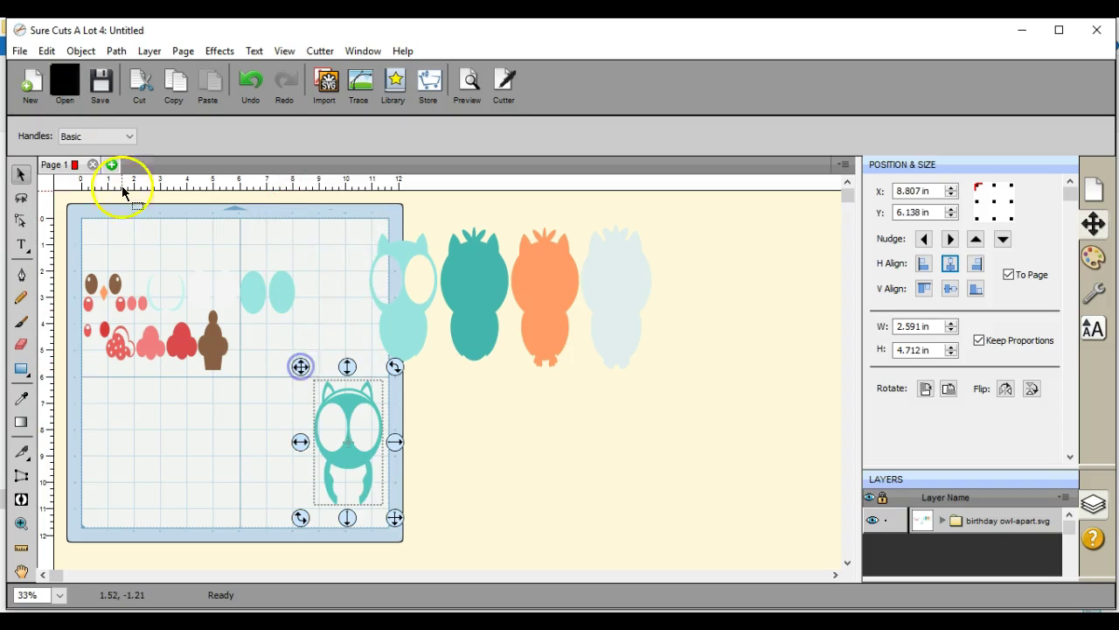
Move the dark teal owl body beside the teal face piece, at about X 6.16 in, Y 6.19 in.
click(80, 51)
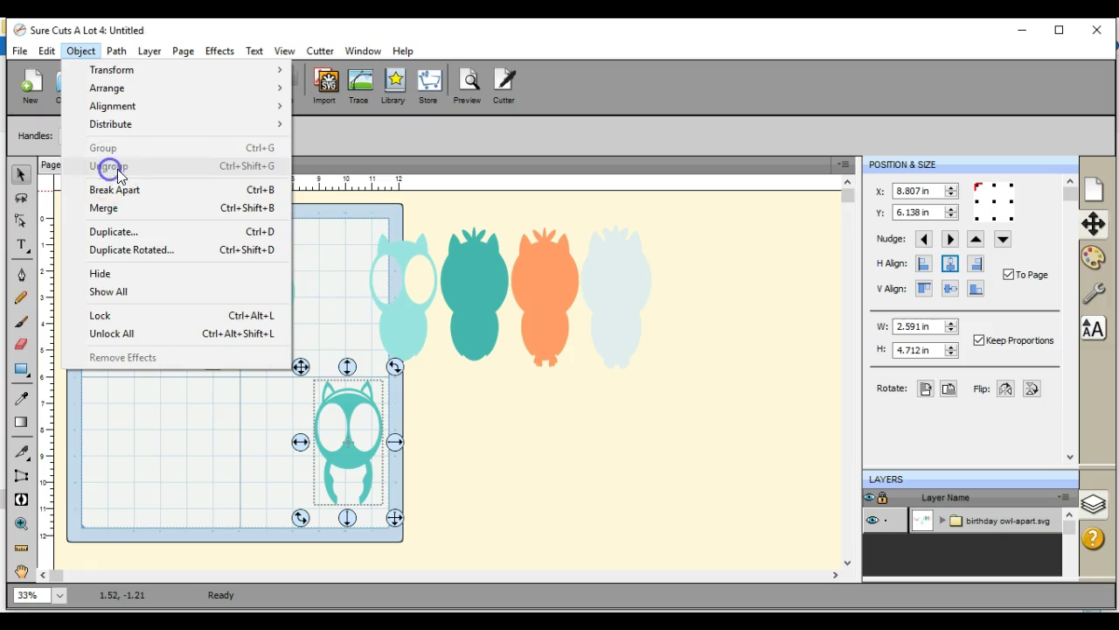
click(347, 242)
drag(404, 309, 279, 454)
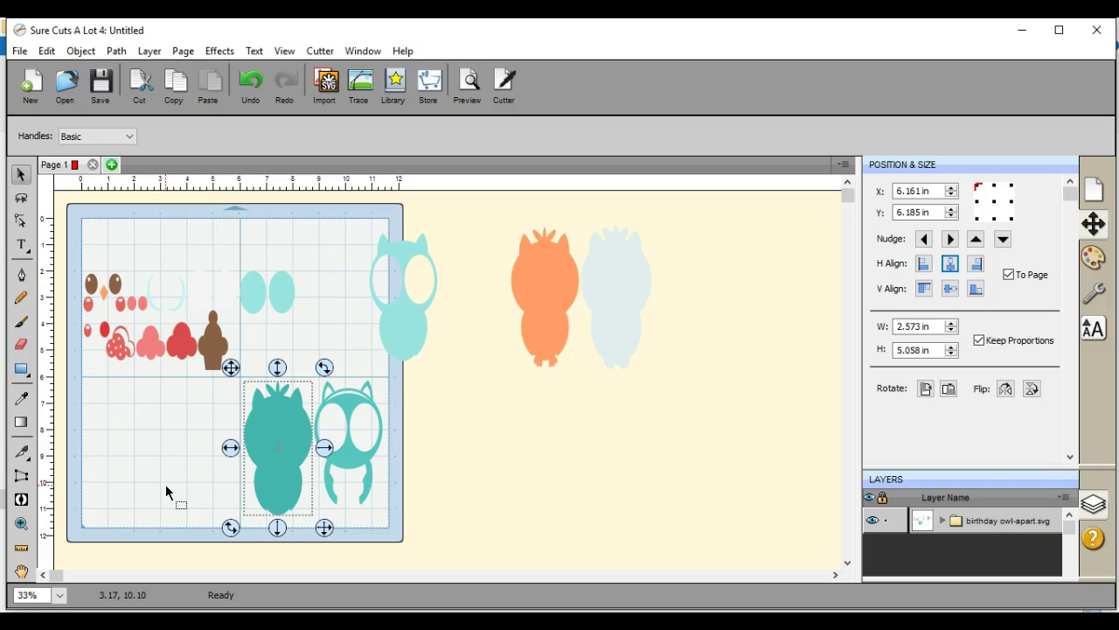
Add three pages to the project, Page 2, Page 3 and Page 4, with their default names and colors.
click(111, 165)
click(522, 318)
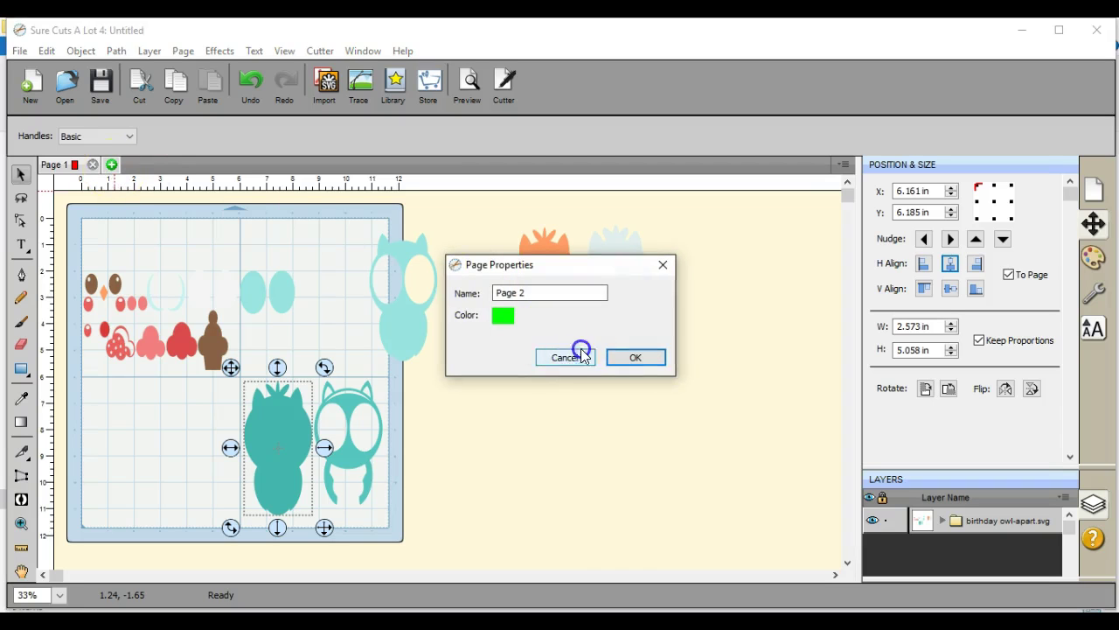
click(628, 360)
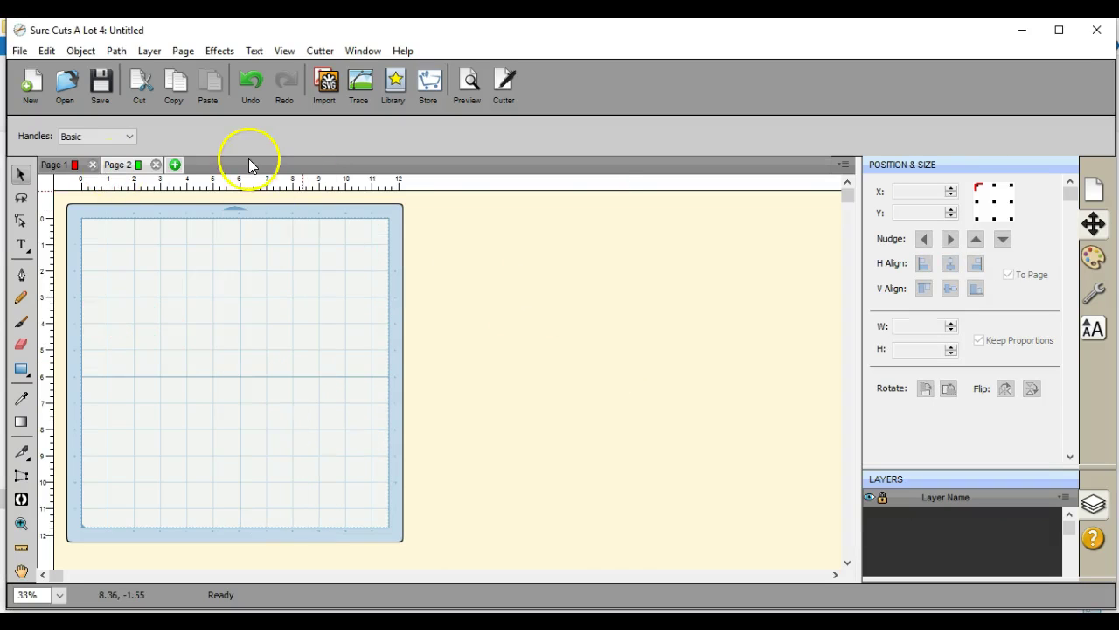
click(175, 167)
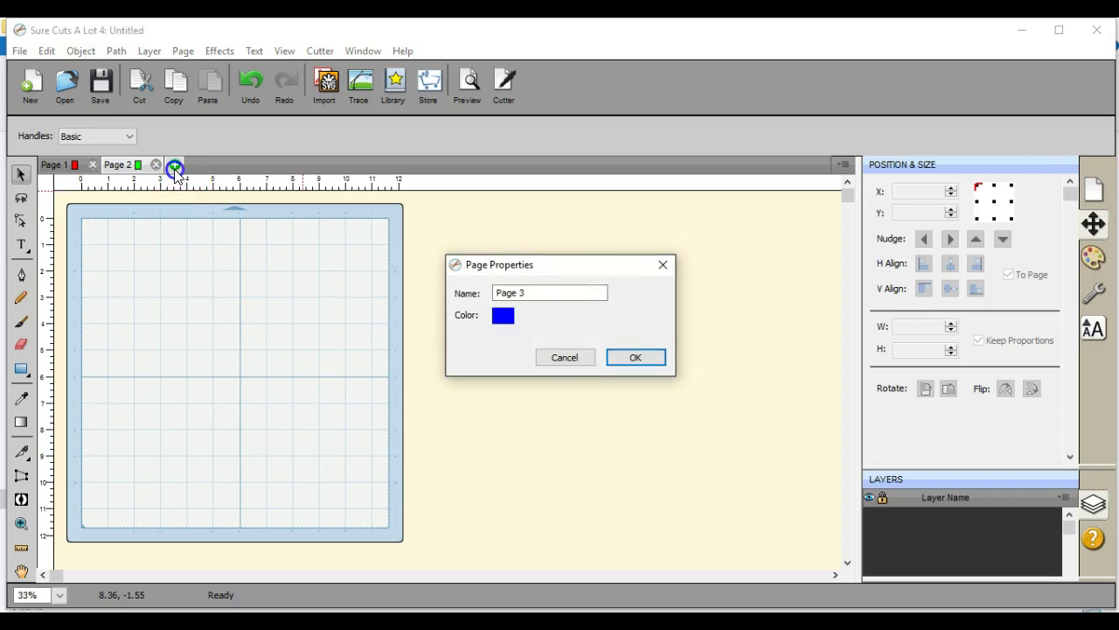
key(Return)
click(236, 172)
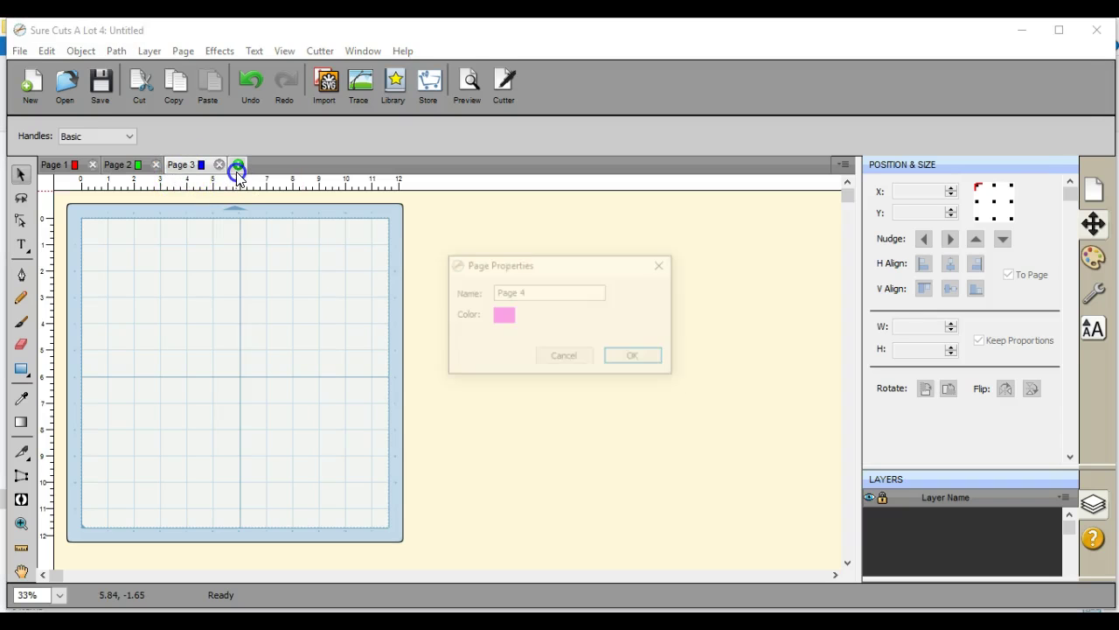
key(Return)
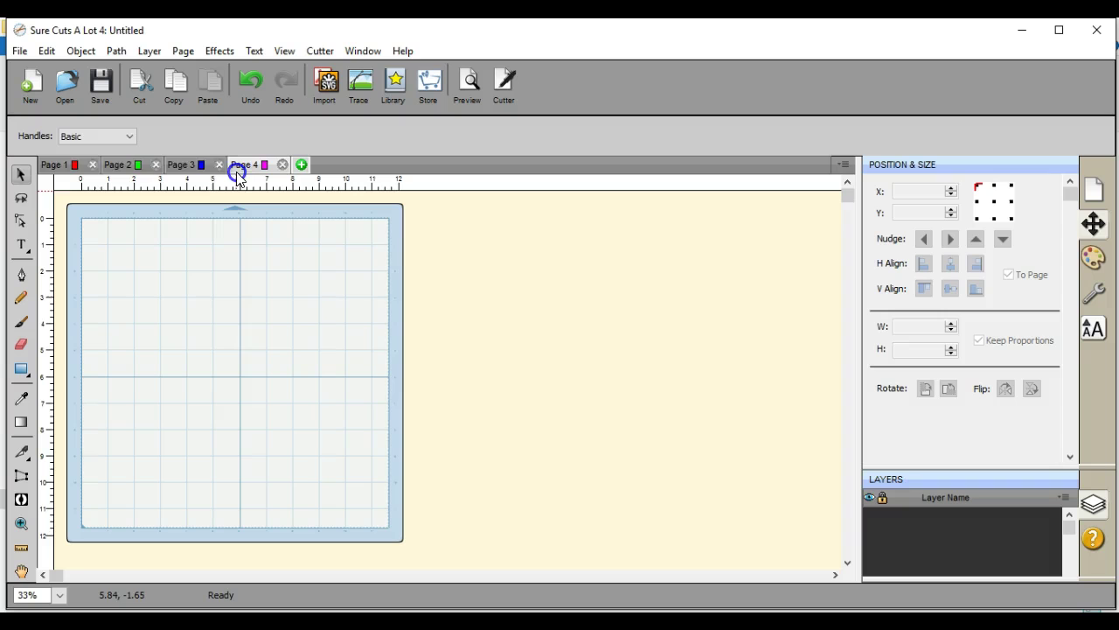
On Page 1, move the light aqua owl fully onto the mat's upper right and stack the two aqua ovals beside it.
click(74, 165)
click(370, 275)
drag(408, 295, 289, 252)
click(274, 340)
drag(260, 294, 297, 314)
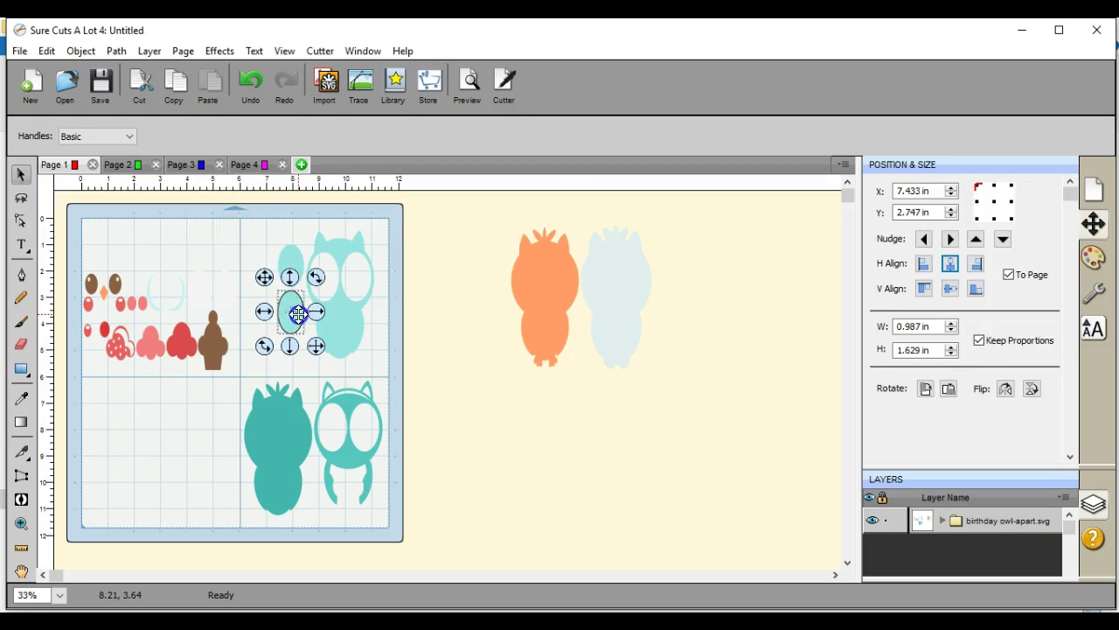
Move the orange owl body to about X 3.24 in, Y 6.13 in, and the pale blue owl body just beside the mat.
drag(552, 313, 207, 467)
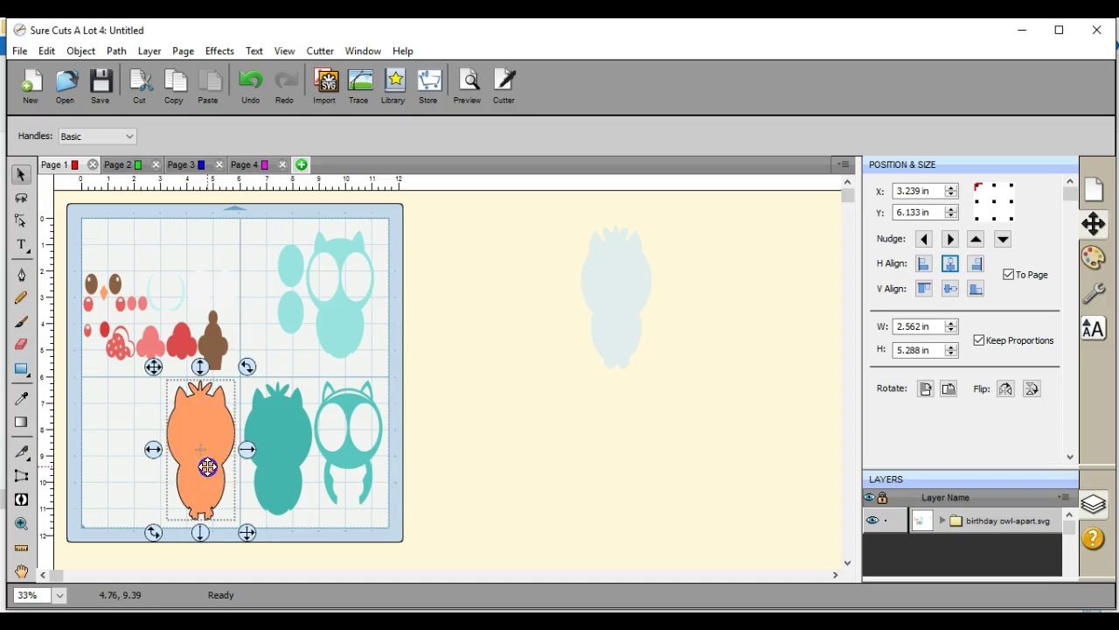
click(604, 306)
drag(608, 300, 192, 313)
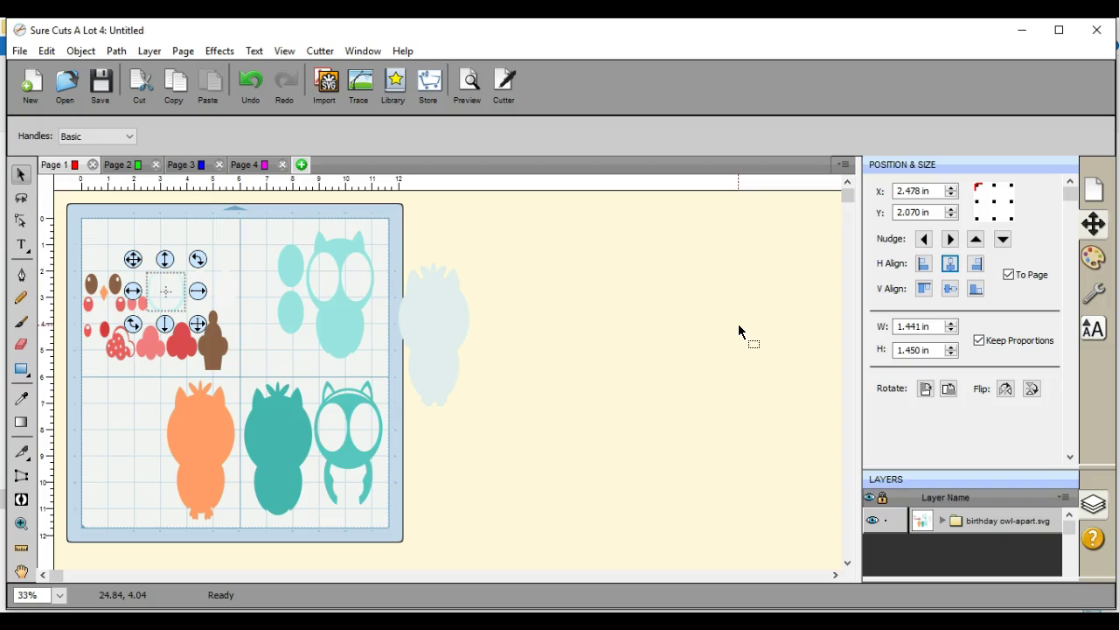
Send the two pale crescent eye pieces from Page 1 to Page 2 and open that page.
click(1065, 498)
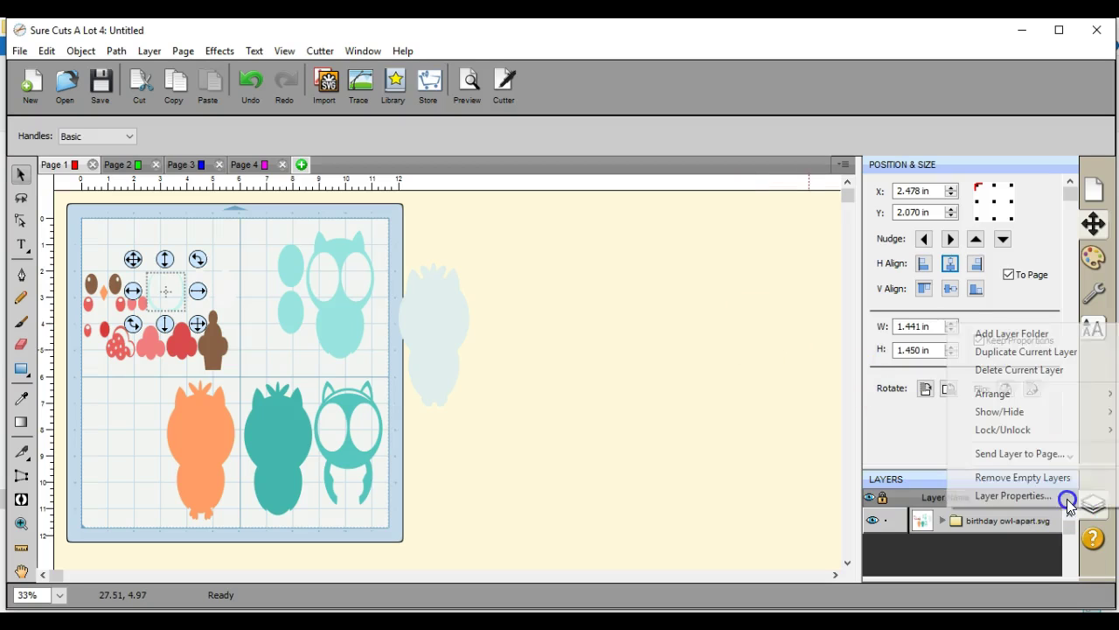
click(1059, 454)
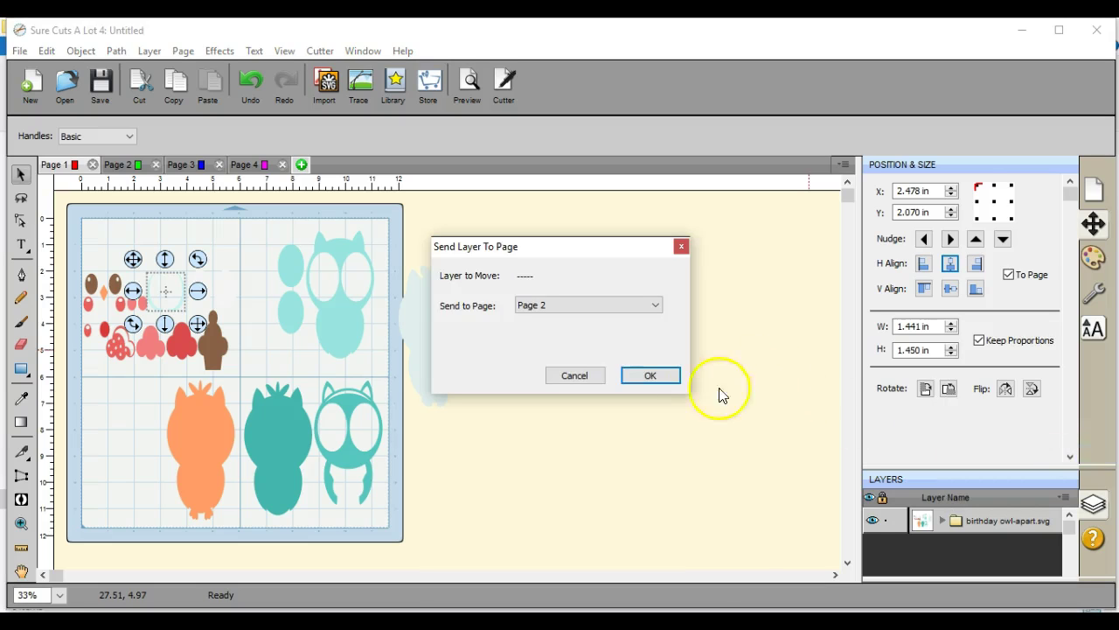
click(649, 376)
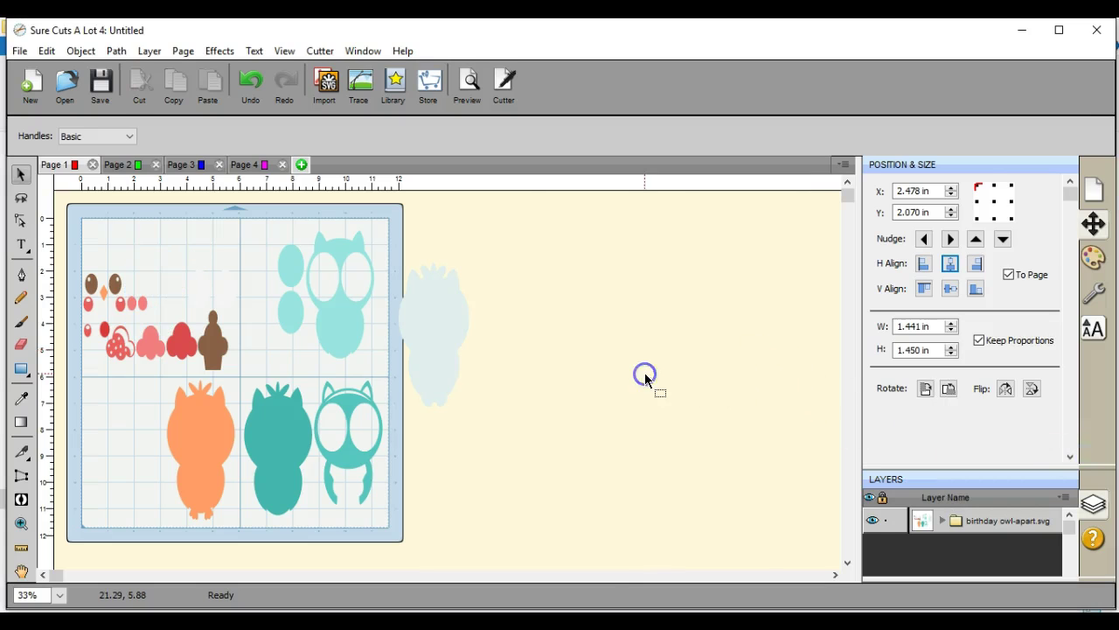
click(128, 168)
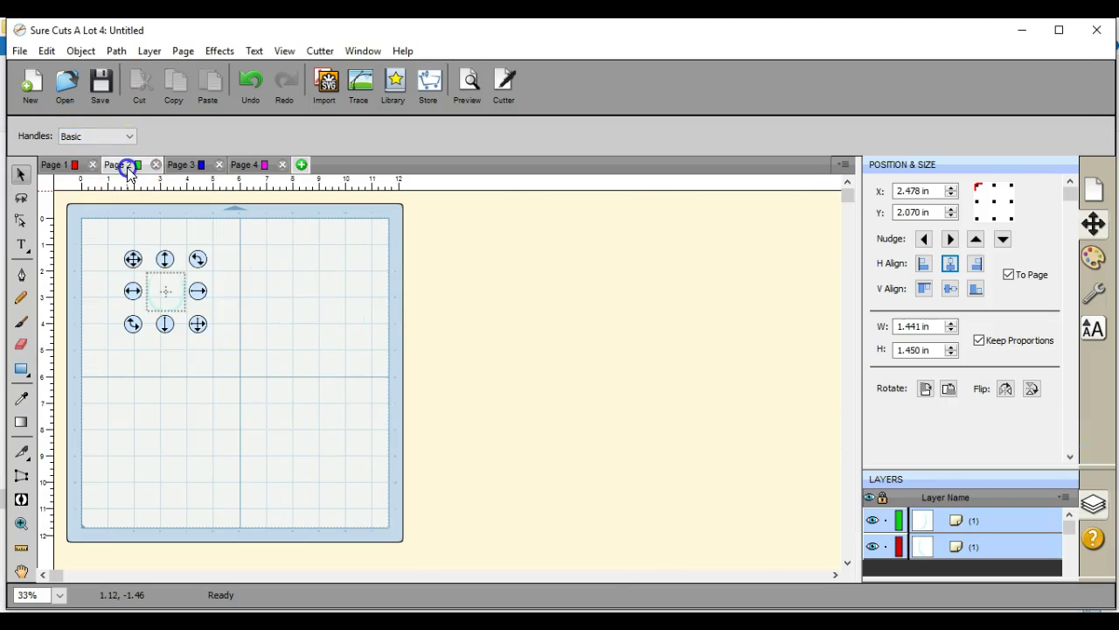
Send the pale blue owl body from Page 1 to Page 2.
click(81, 171)
click(425, 320)
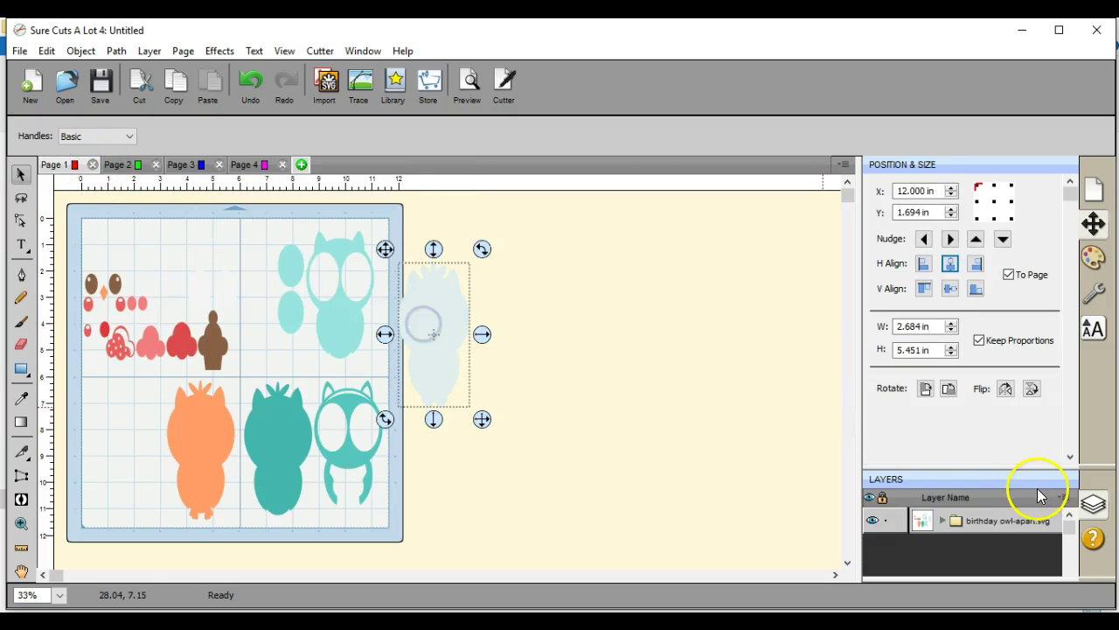
click(1061, 498)
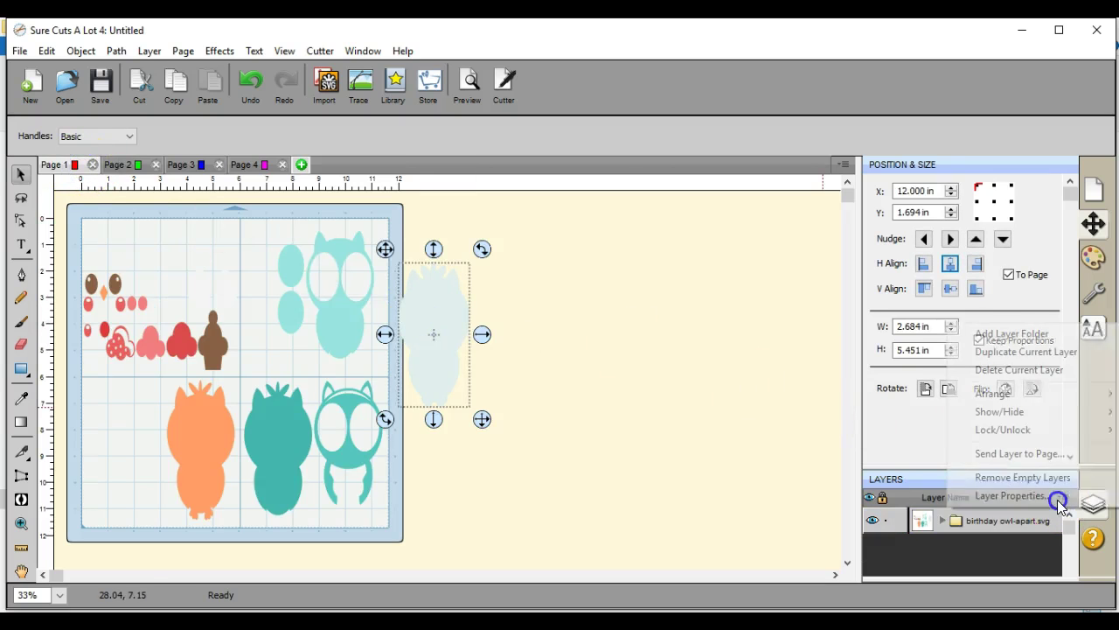
click(1048, 455)
click(648, 375)
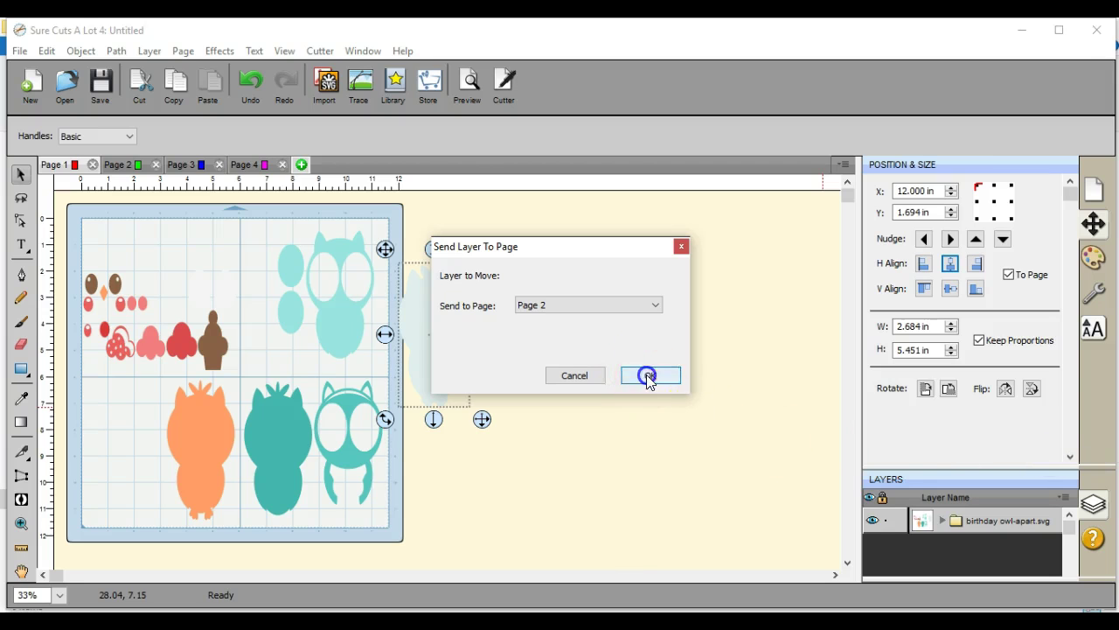
On Page 2, place the pale owl body at about X 0.09, Y 0.32 in and the crescents at about X 2.65, Y 0.32 in.
click(122, 165)
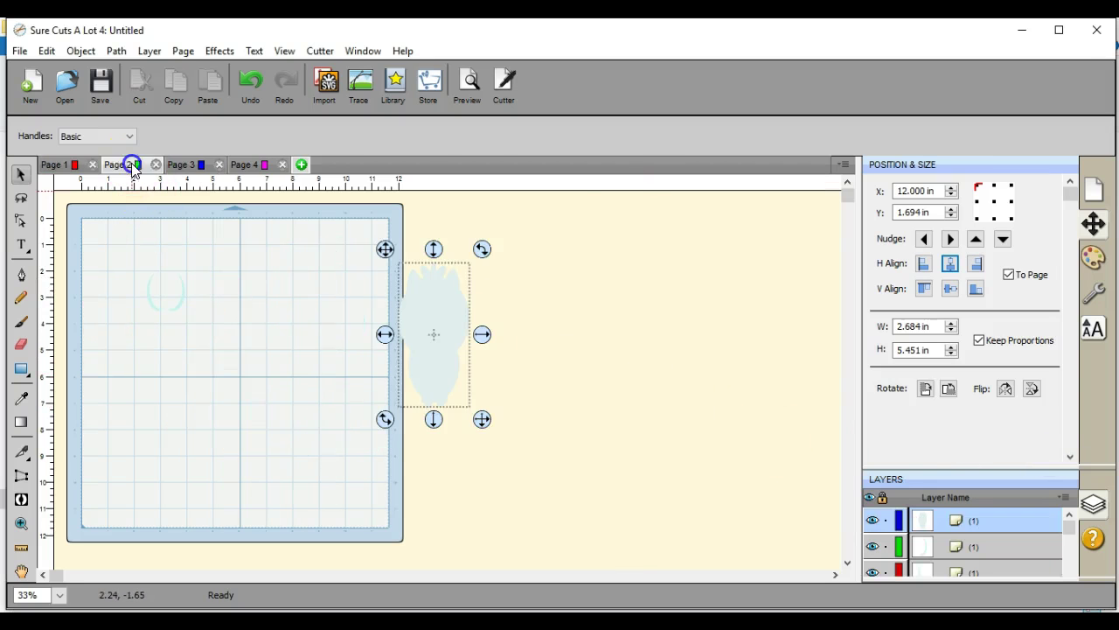
drag(437, 334, 129, 297)
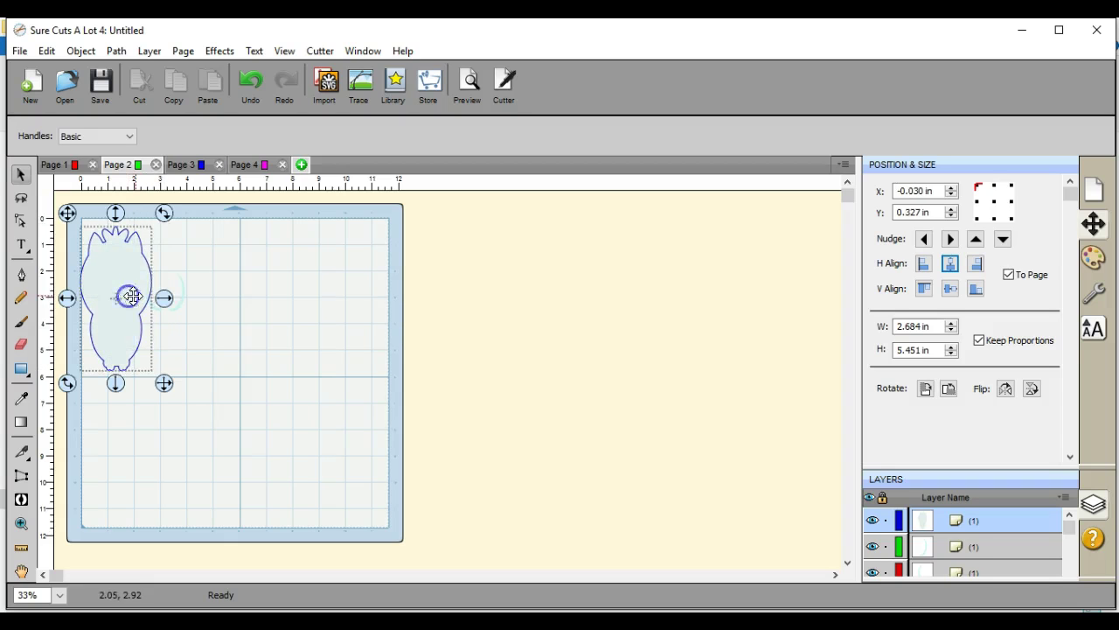
click(189, 313)
drag(129, 262, 137, 214)
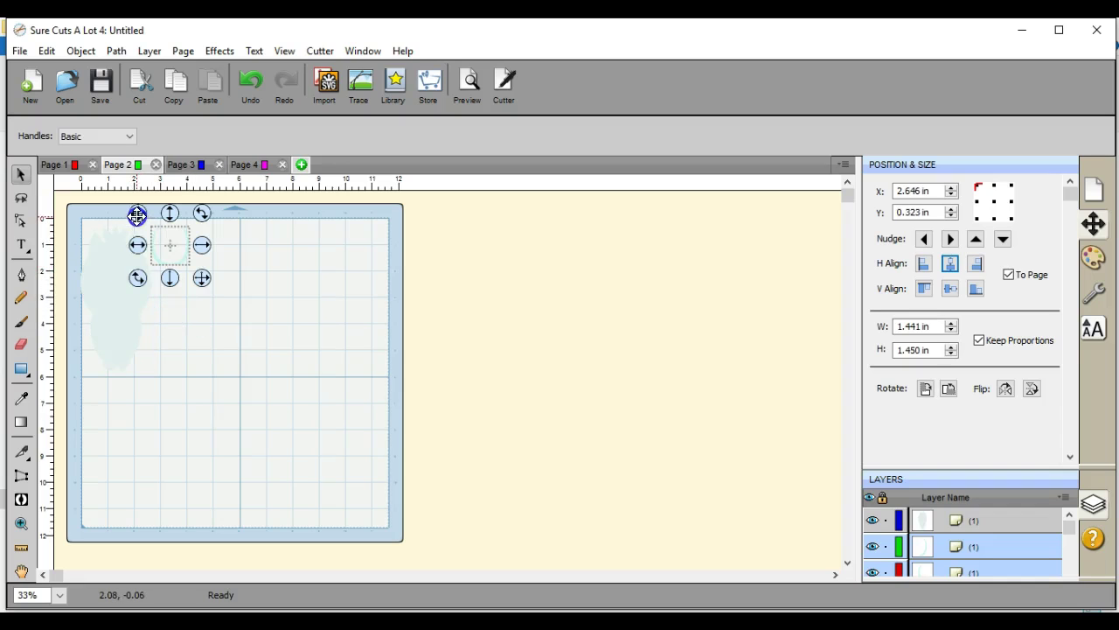
click(104, 295)
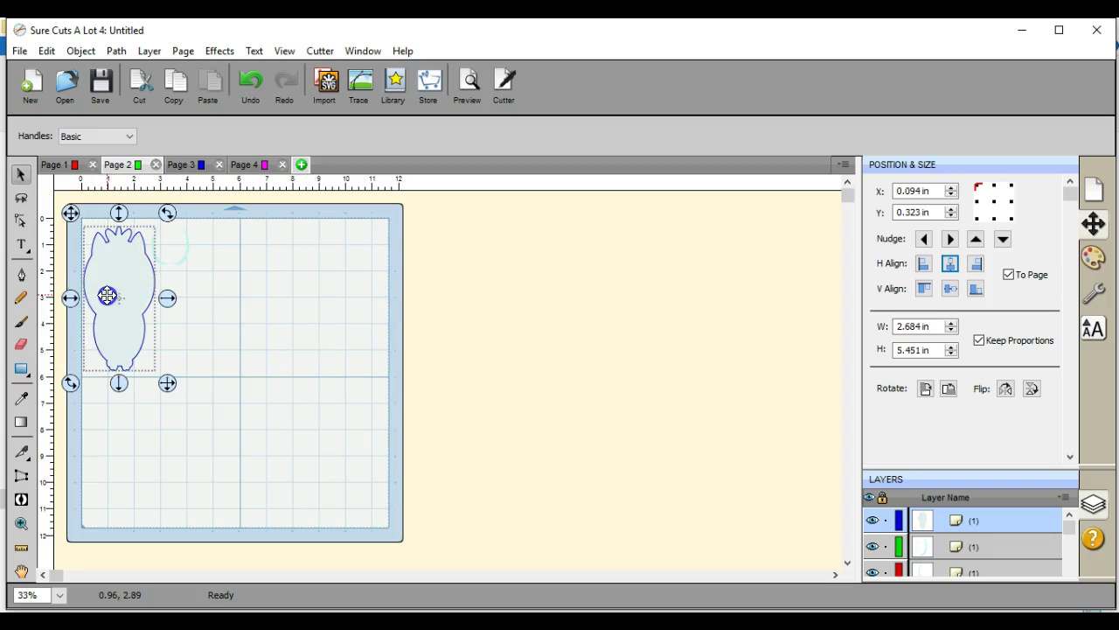
On Page 1, move the brown cupcake silhouette into the mat's lower left area, at about X 0.46 in, Y 6.29 in.
click(54, 164)
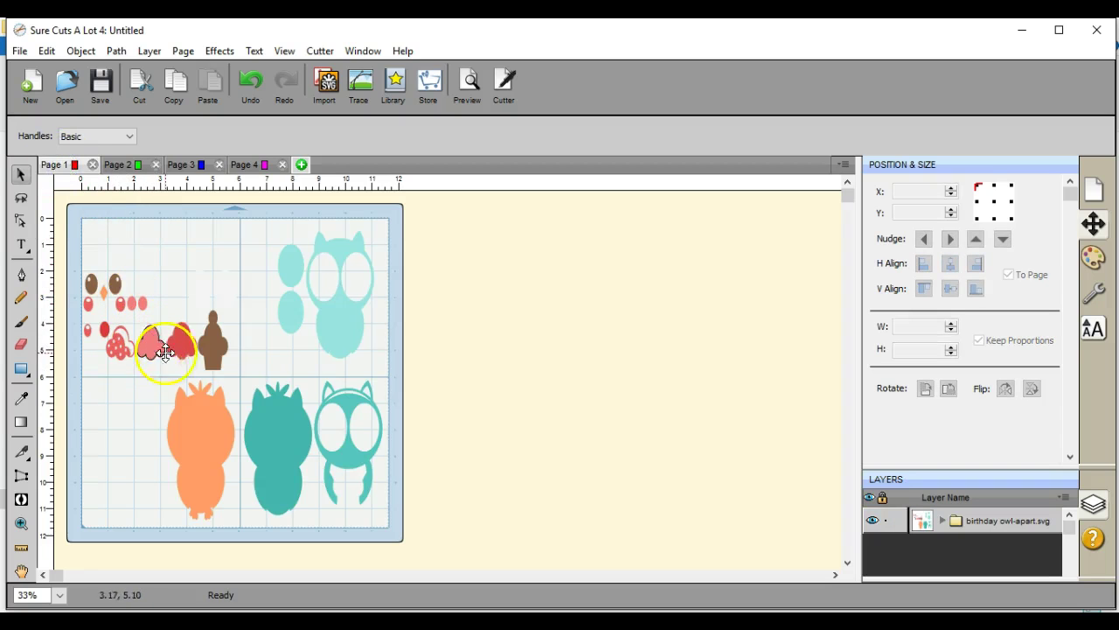
drag(216, 347, 112, 421)
click(114, 348)
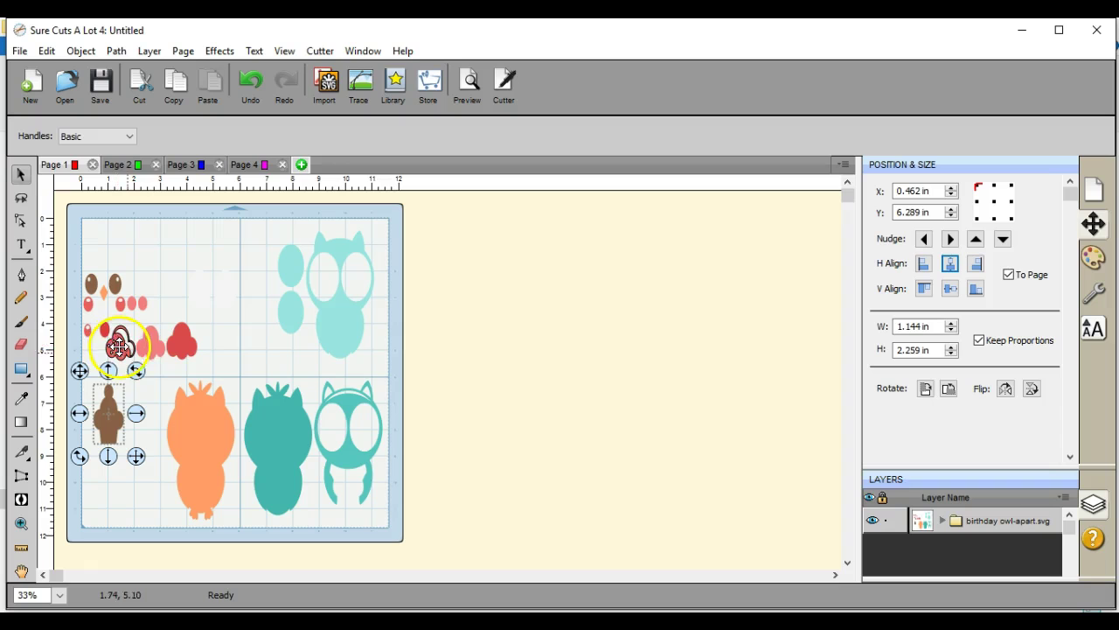
Move the dark red frosting piece to about X 1.66 in, Y 0.30 in and send it to Page 3.
drag(181, 348, 138, 251)
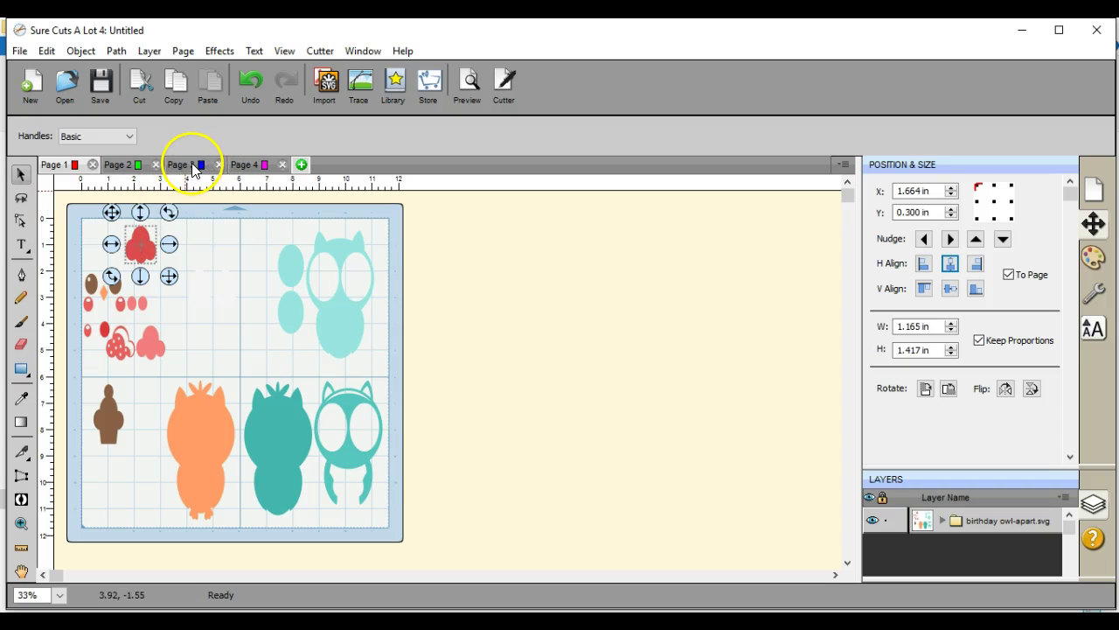
click(1070, 499)
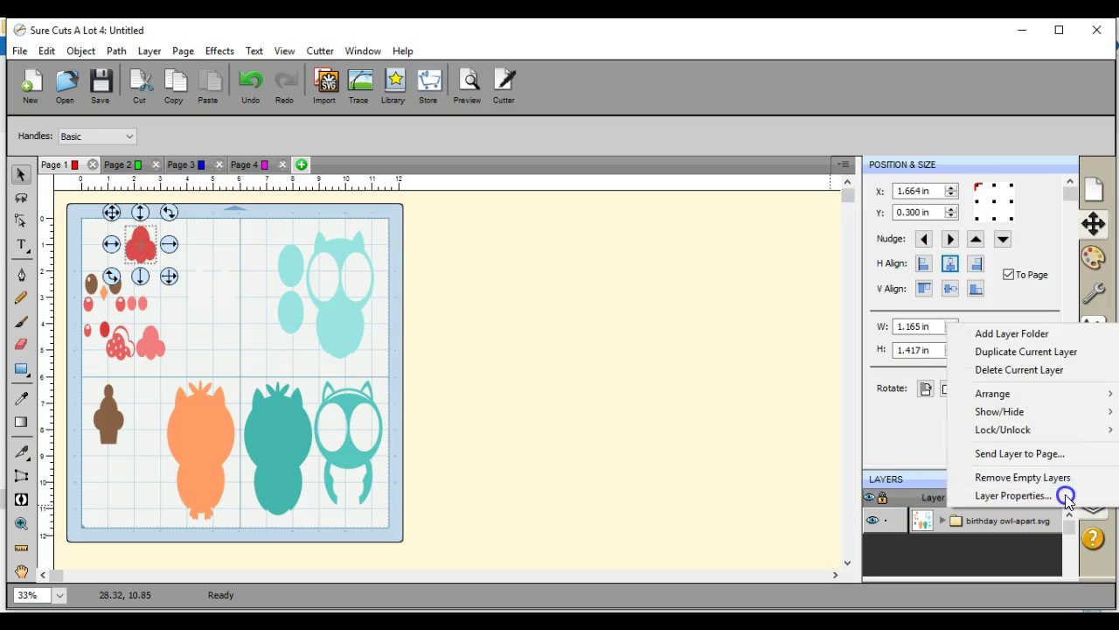
click(1052, 456)
click(655, 304)
click(650, 340)
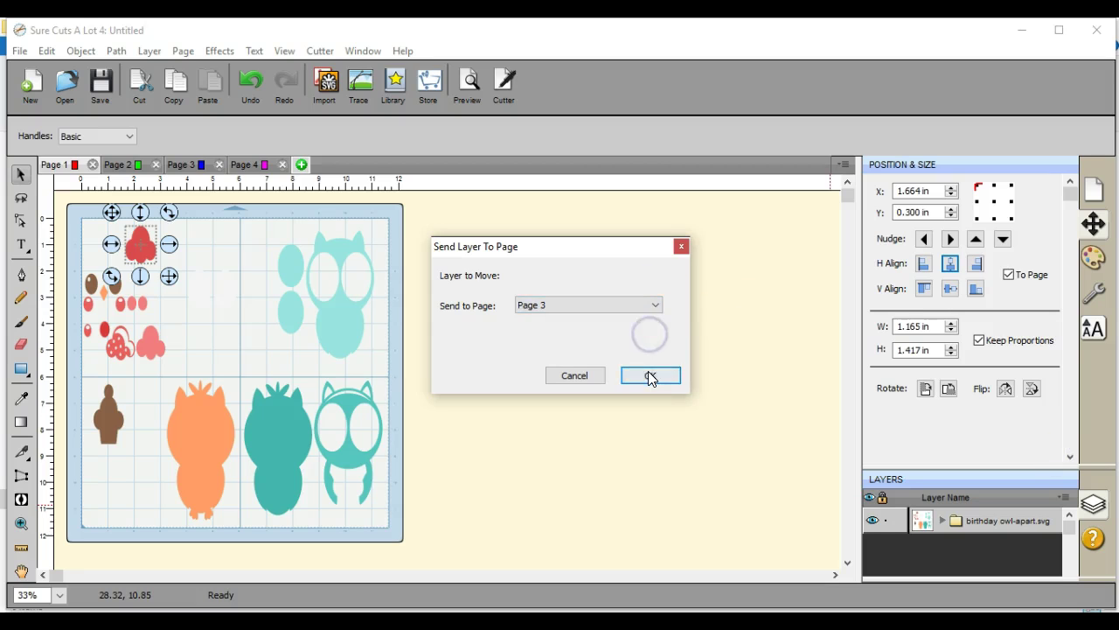
click(650, 375)
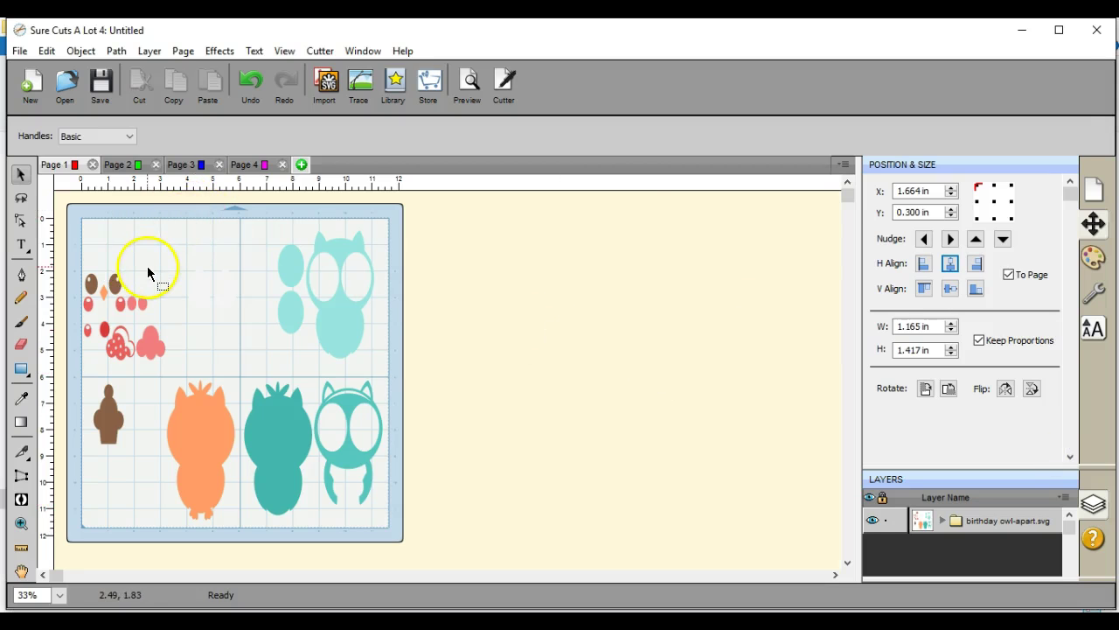
Send the small dark red oval from Page 1 to Page 3.
click(109, 327)
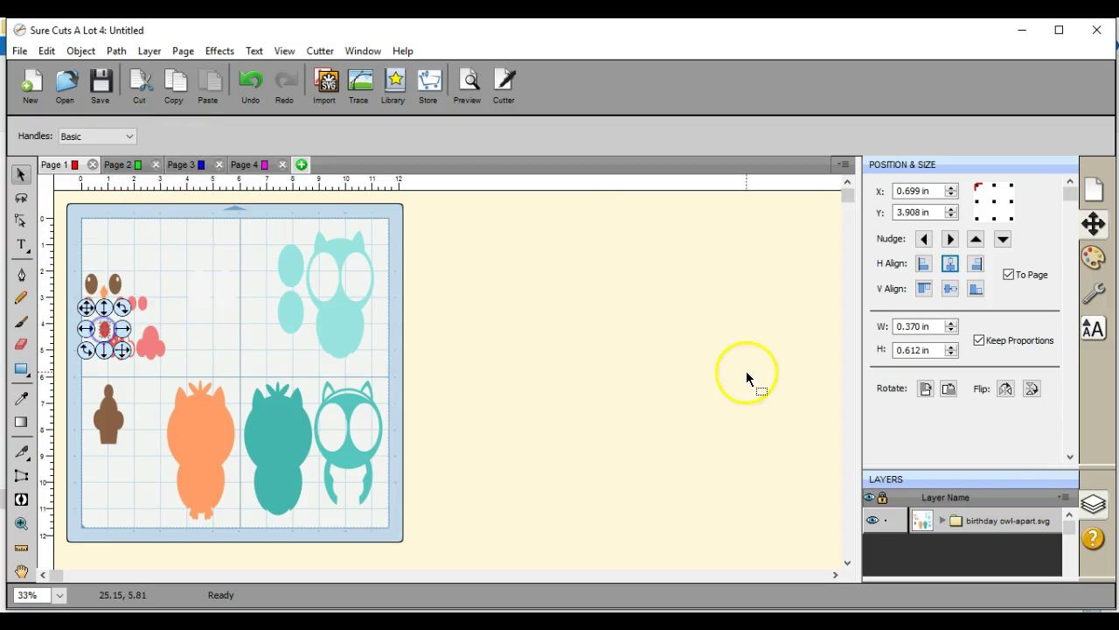
click(1066, 497)
click(1036, 452)
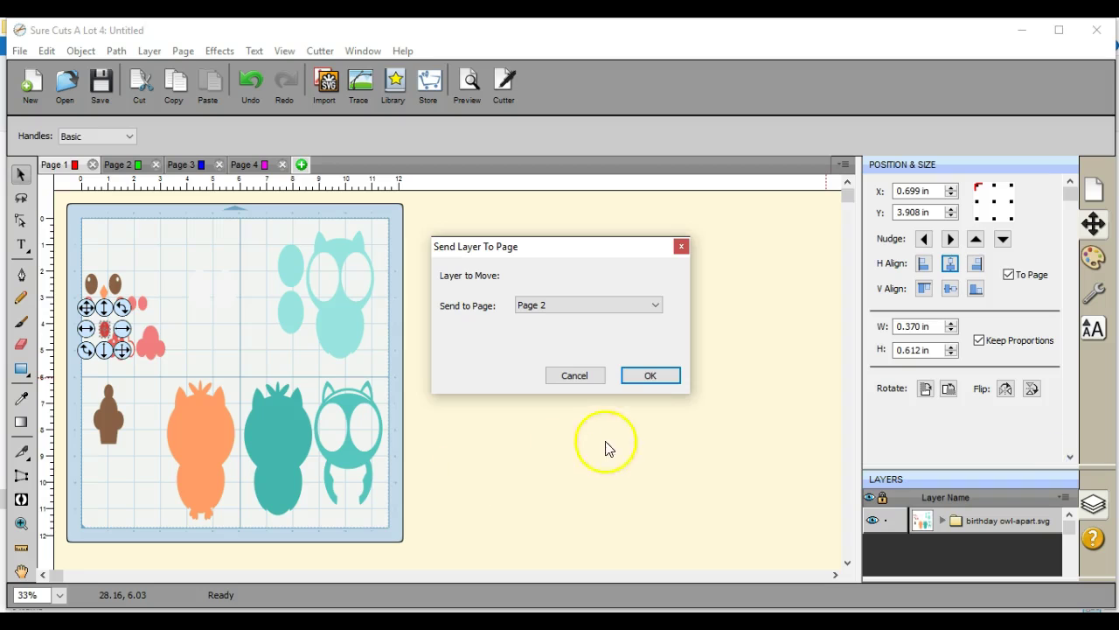
click(654, 304)
click(647, 330)
click(652, 377)
Select the light pink frosting silhouette and the two light pink ovals on Page 1 and send them to Page 3.
click(185, 367)
drag(159, 358, 125, 288)
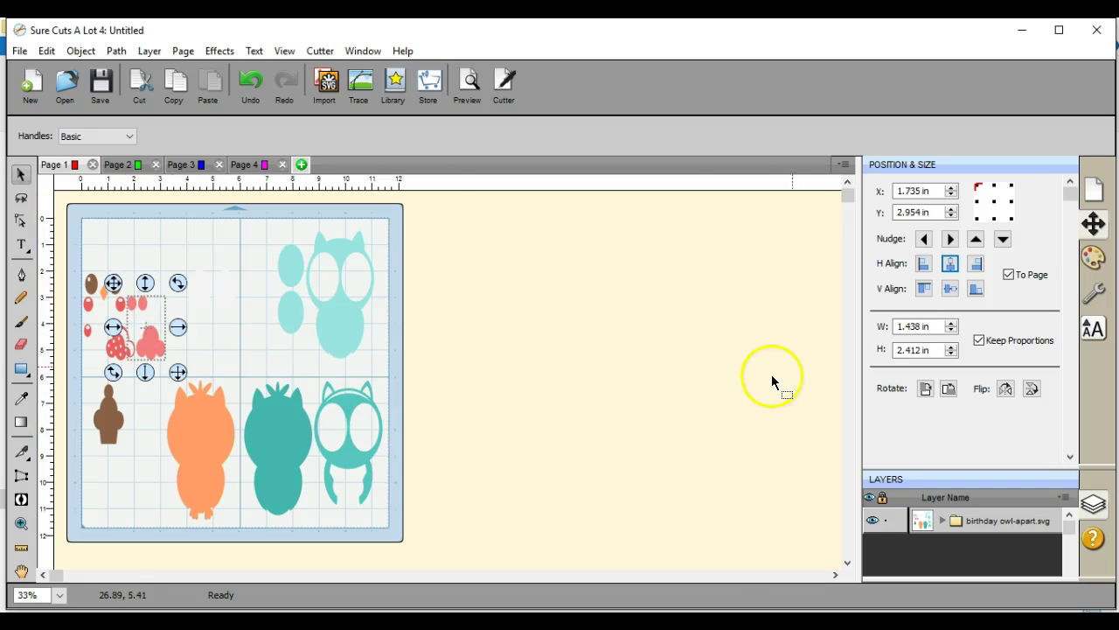
click(1065, 498)
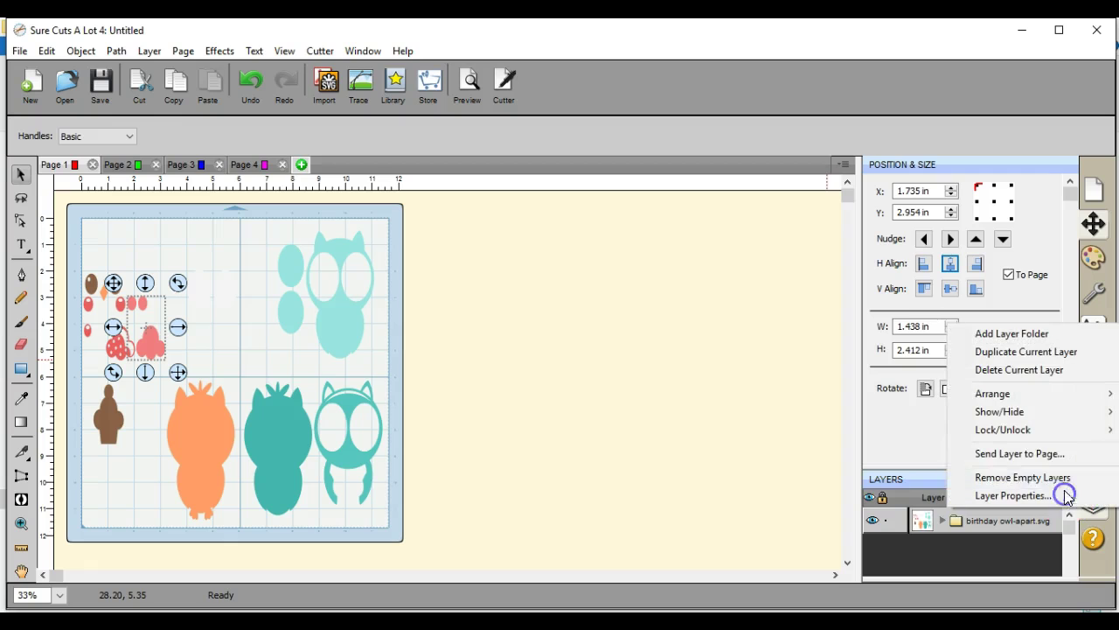
click(1056, 452)
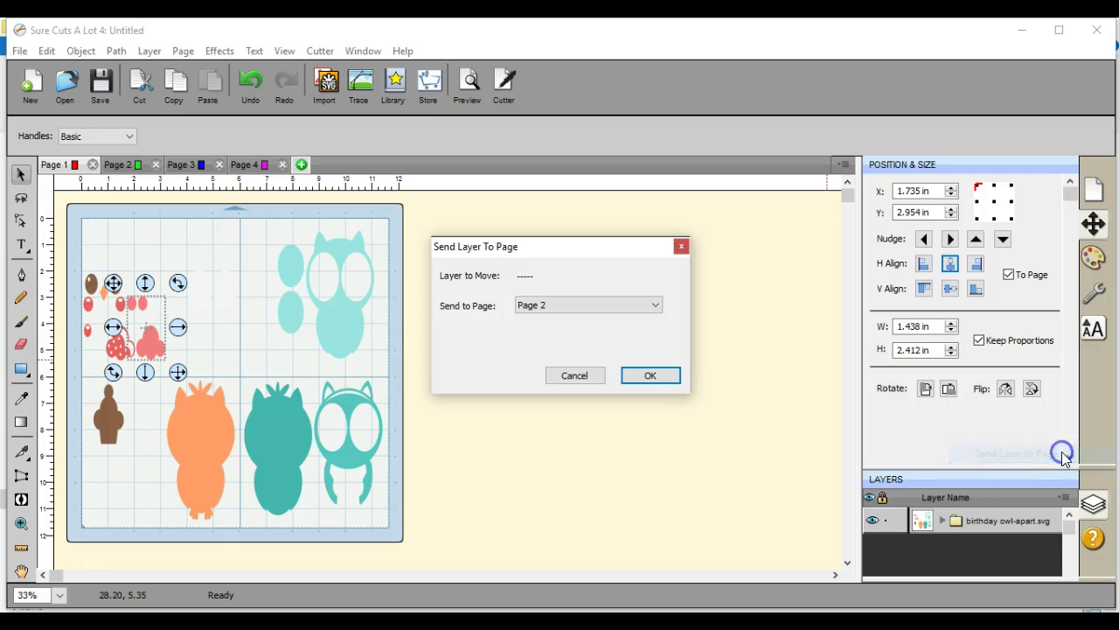
click(654, 304)
click(643, 334)
click(650, 378)
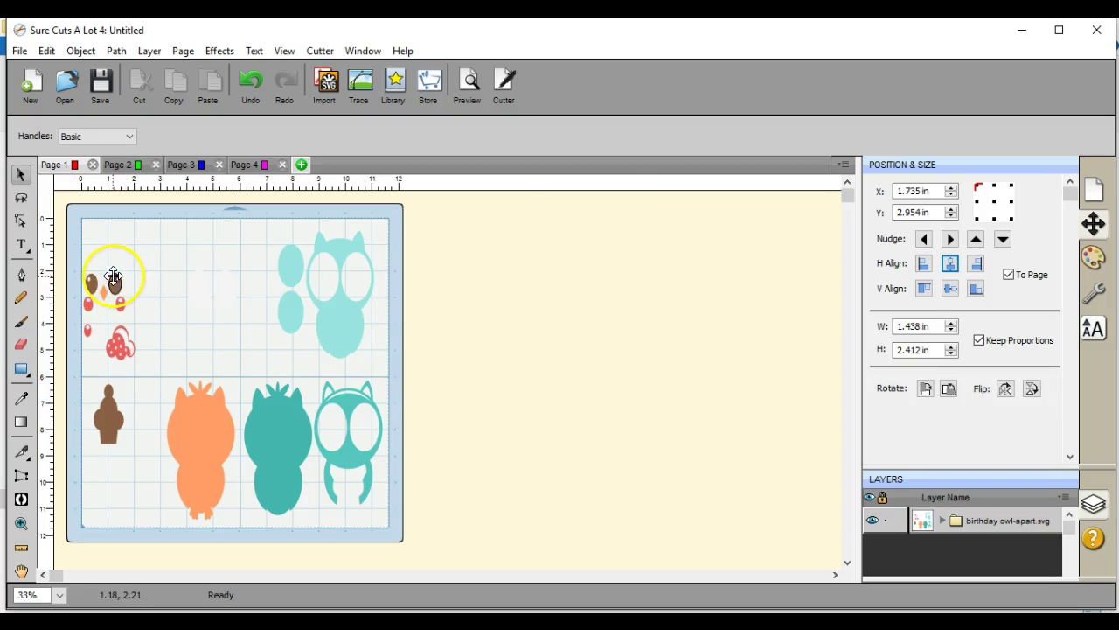
Select the two brown eye ovals on Page 1 and send them to Page 4.
drag(78, 261, 137, 297)
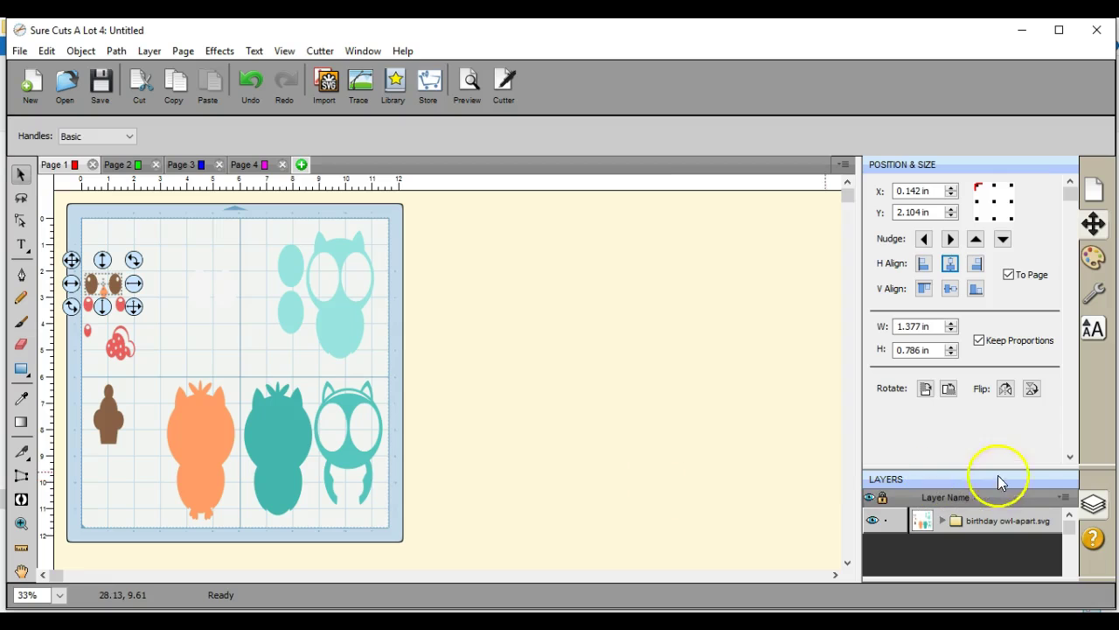
click(1069, 500)
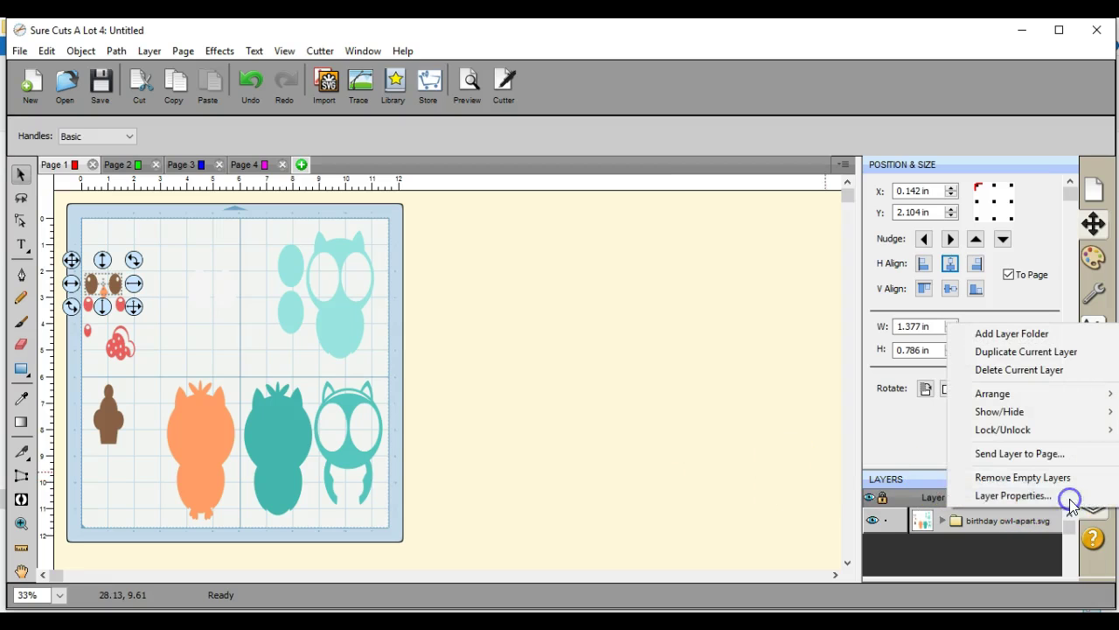
click(1049, 453)
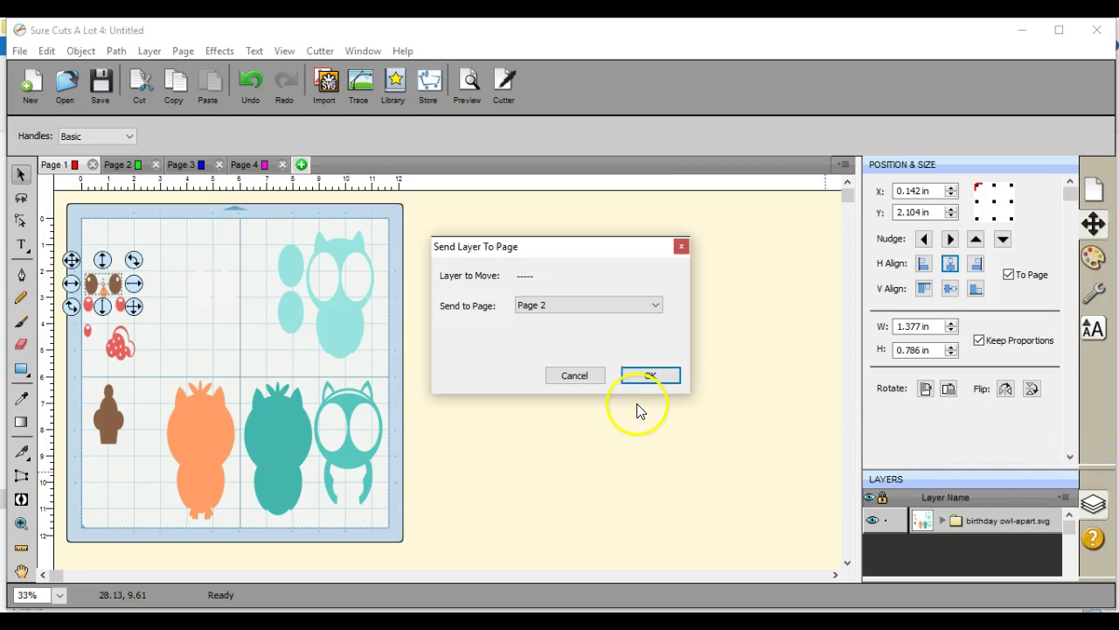
click(655, 304)
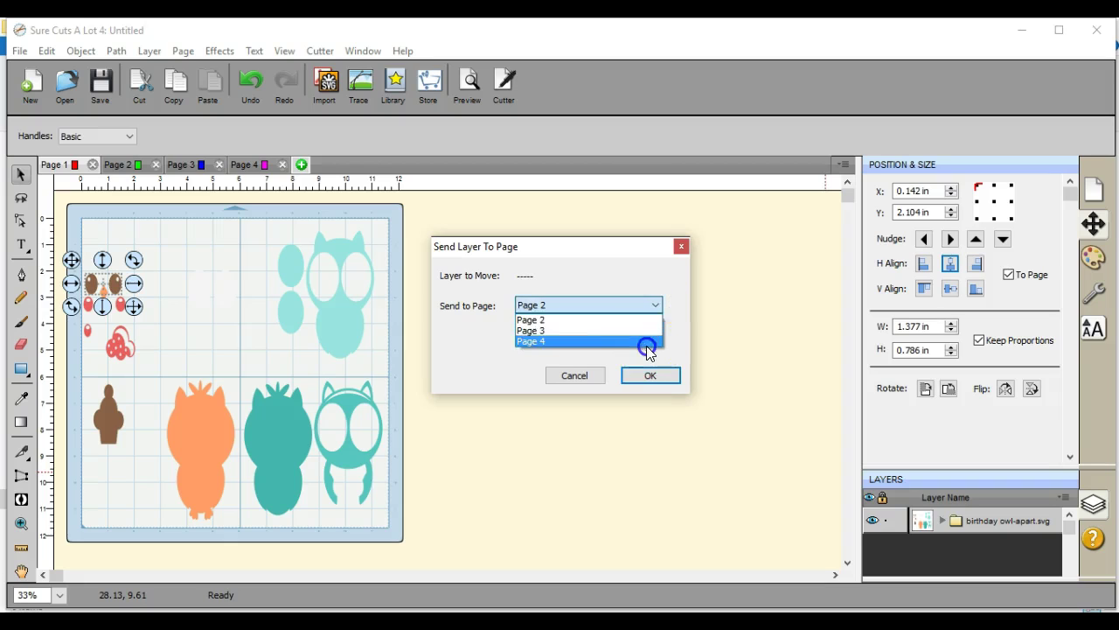
click(648, 342)
click(652, 376)
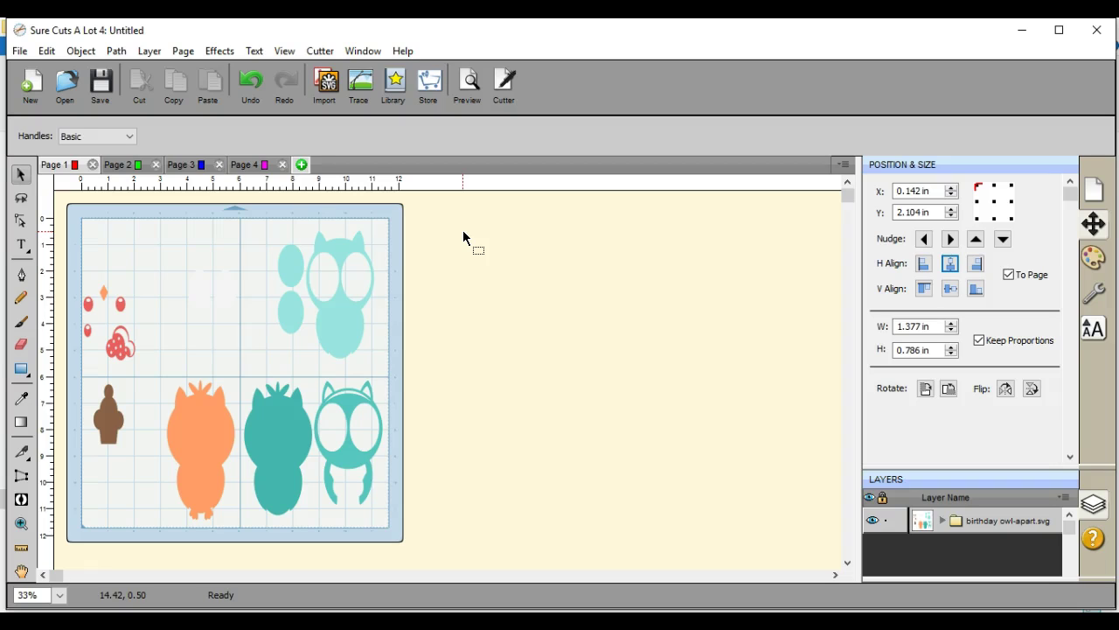
Move the orange beak to about X 0.23 in, Y 0.15 in and shift the dotted red frosting slightly toward the small ovals.
drag(102, 295, 92, 229)
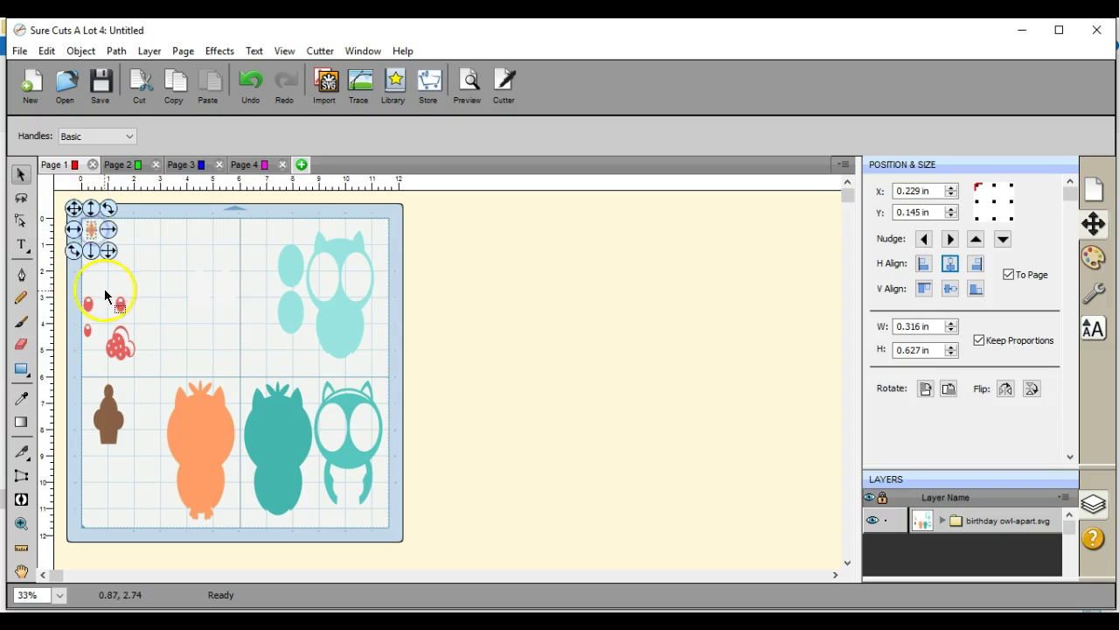
click(117, 341)
drag(117, 341, 103, 326)
click(179, 350)
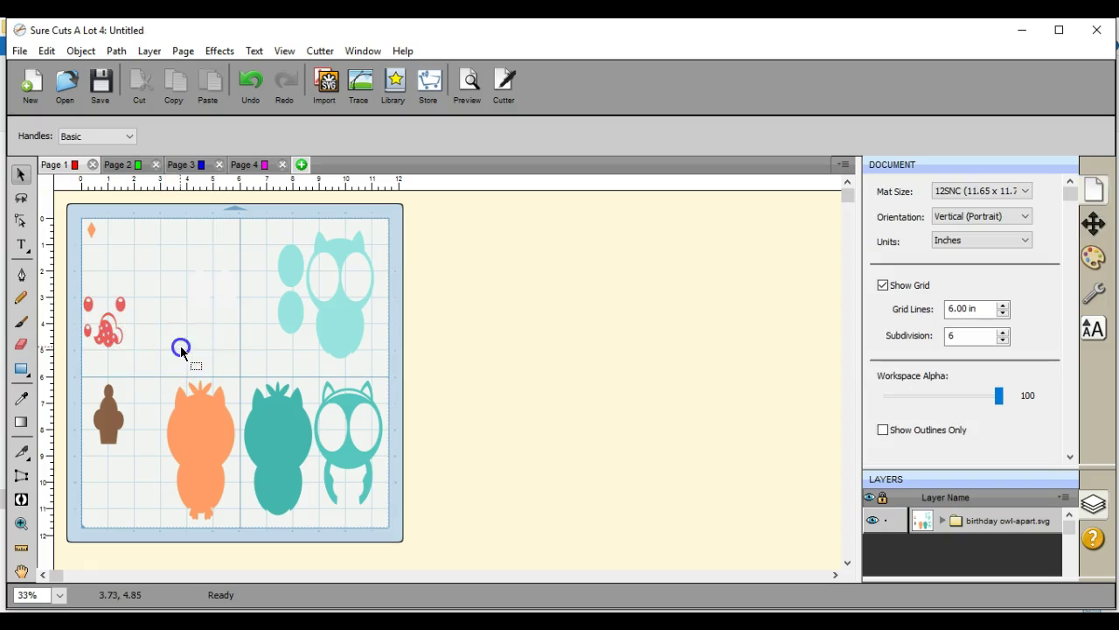
Move the white eye ovals to about X 3.68 in, Y 0.14 in and give them a black color stroke.
drag(169, 255, 165, 213)
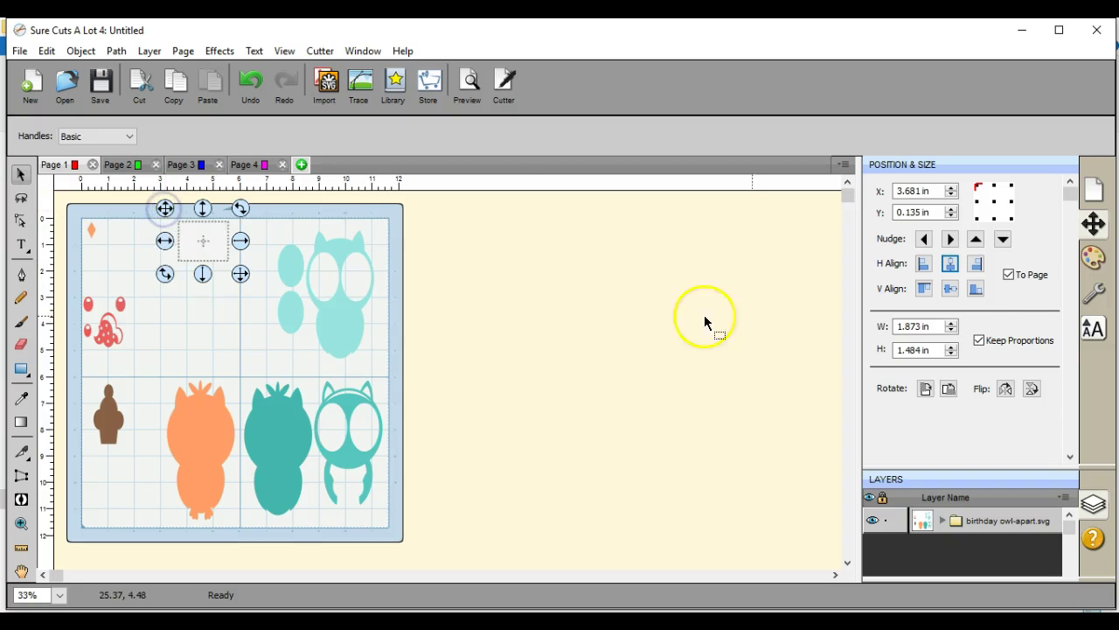
click(1090, 255)
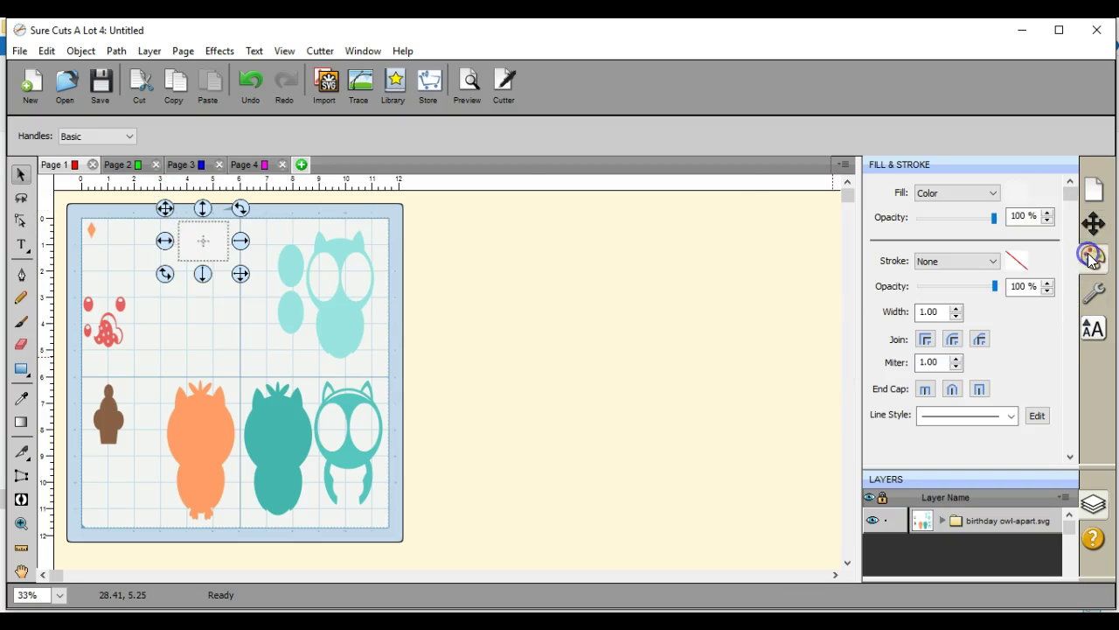
click(992, 261)
click(989, 284)
click(1016, 261)
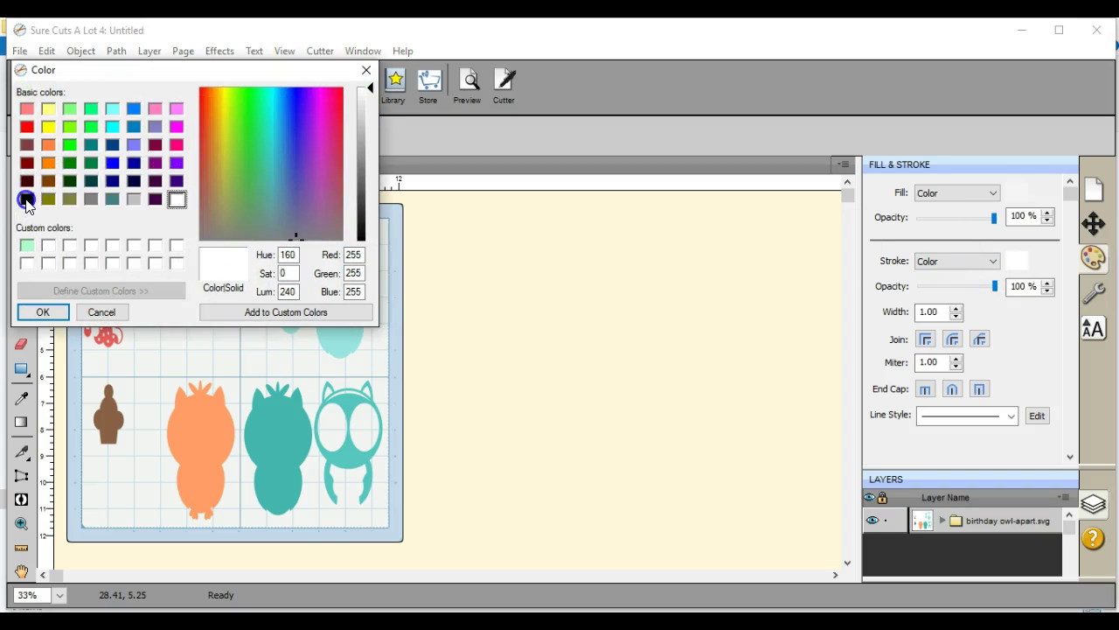
click(26, 200)
click(43, 312)
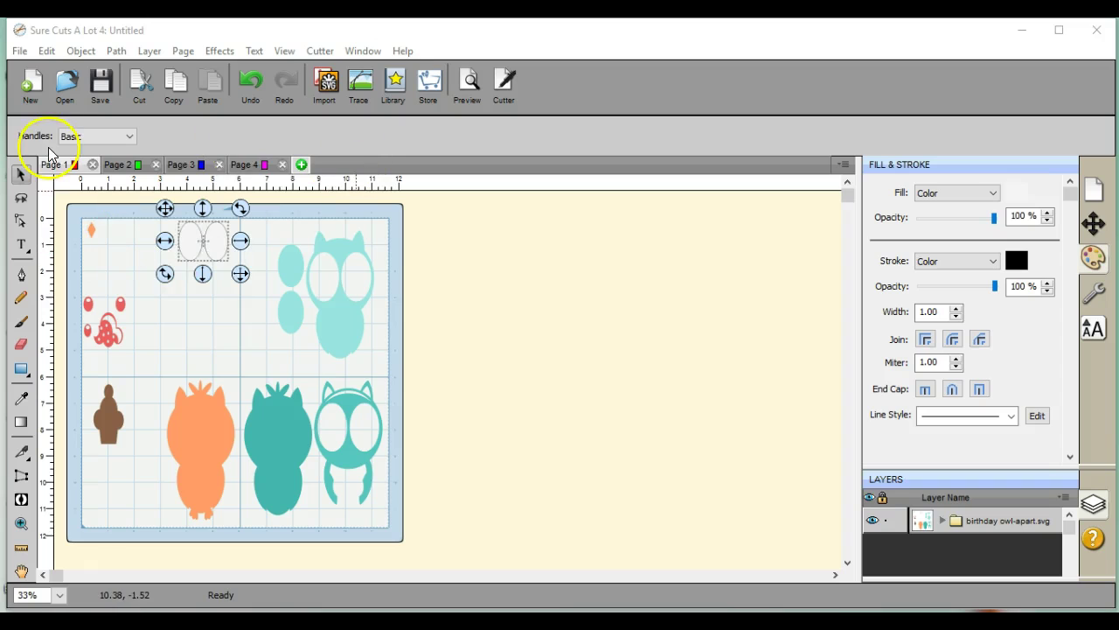
Export Page 1 in FCM format to the MYSTICK (E:) drive under the file name part1owl.
click(17, 53)
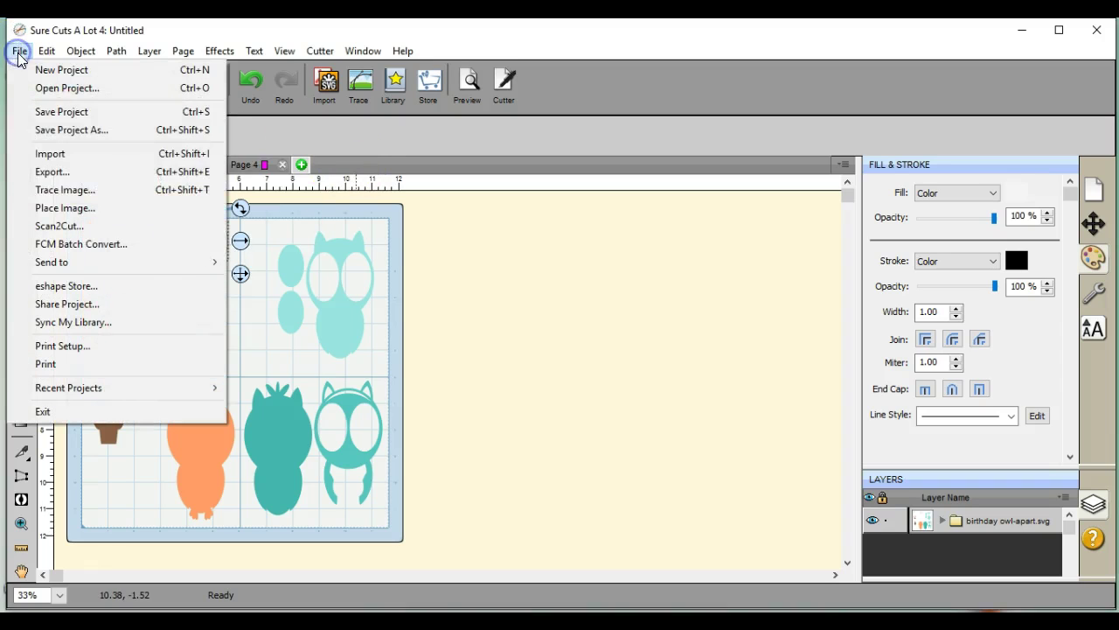
click(47, 171)
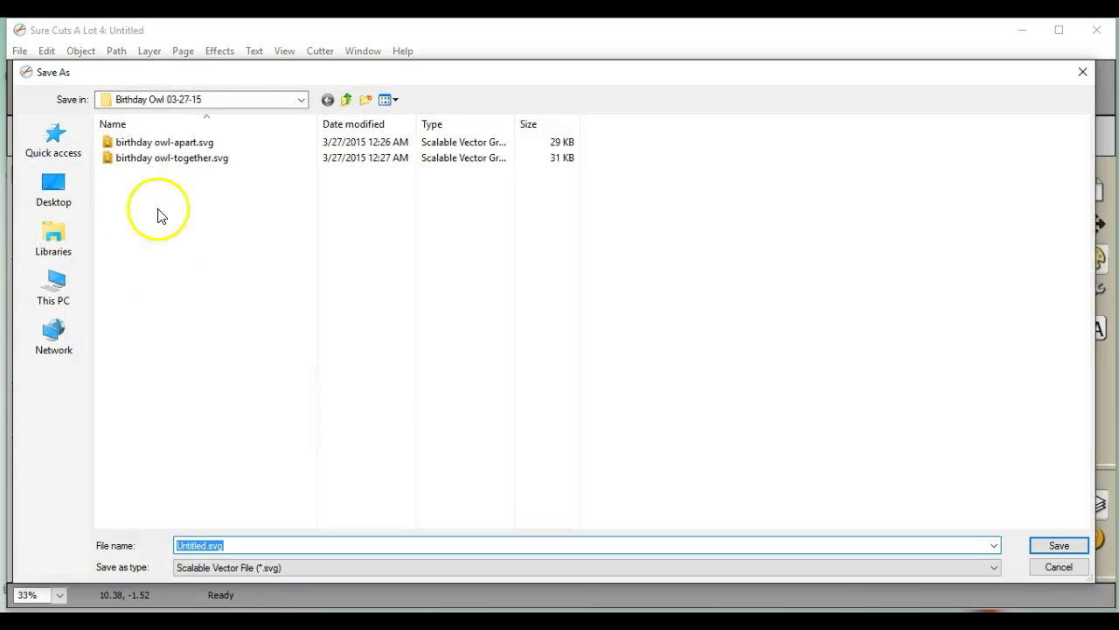
click(301, 102)
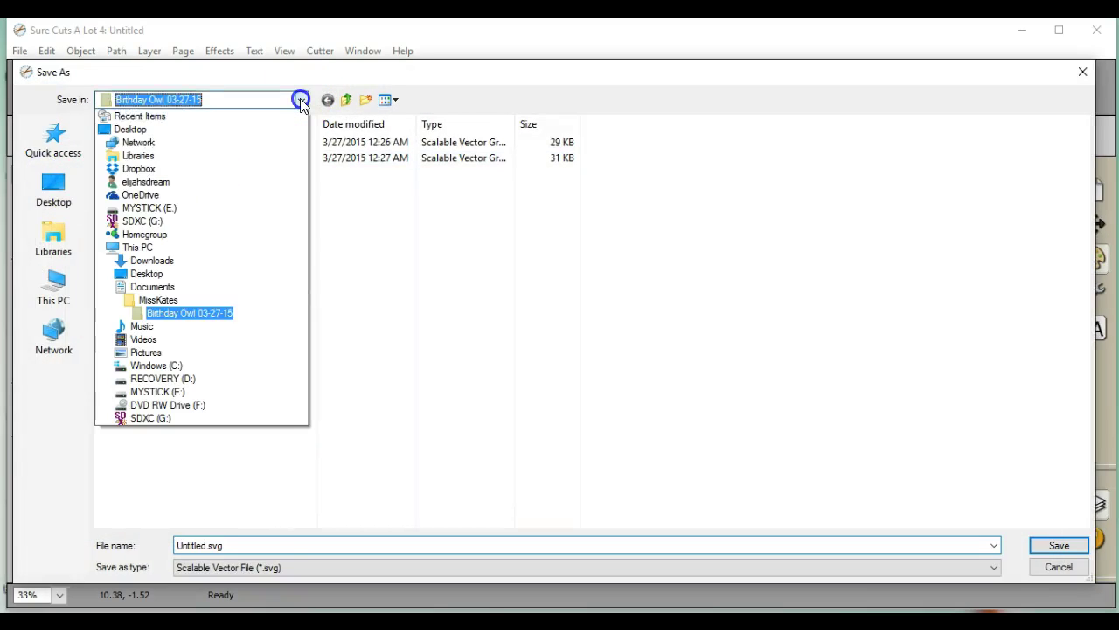
click(223, 212)
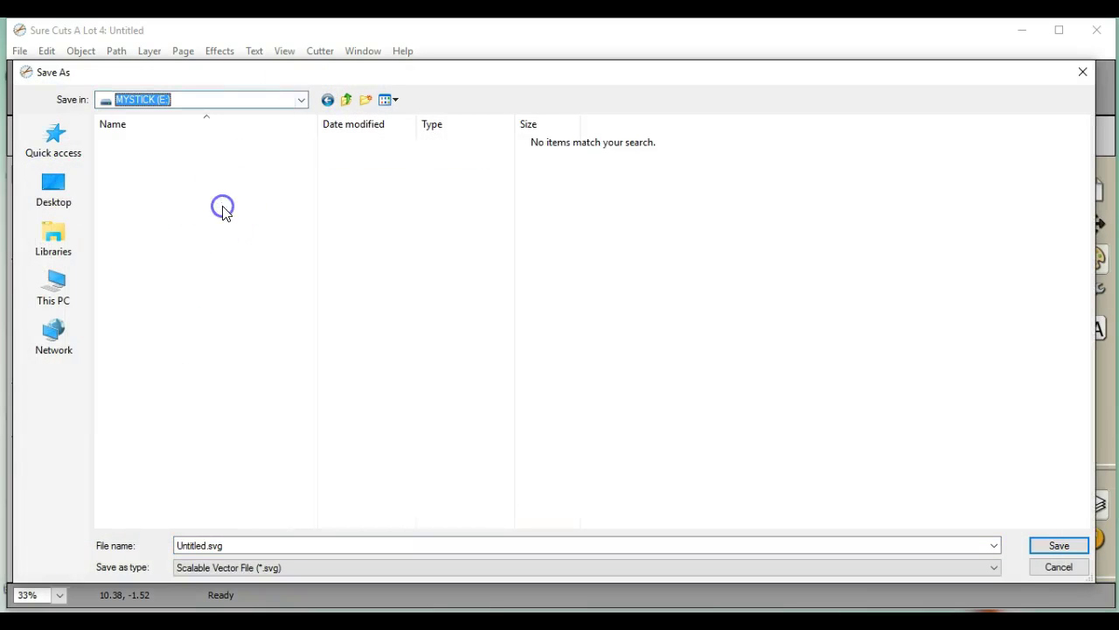
click(330, 569)
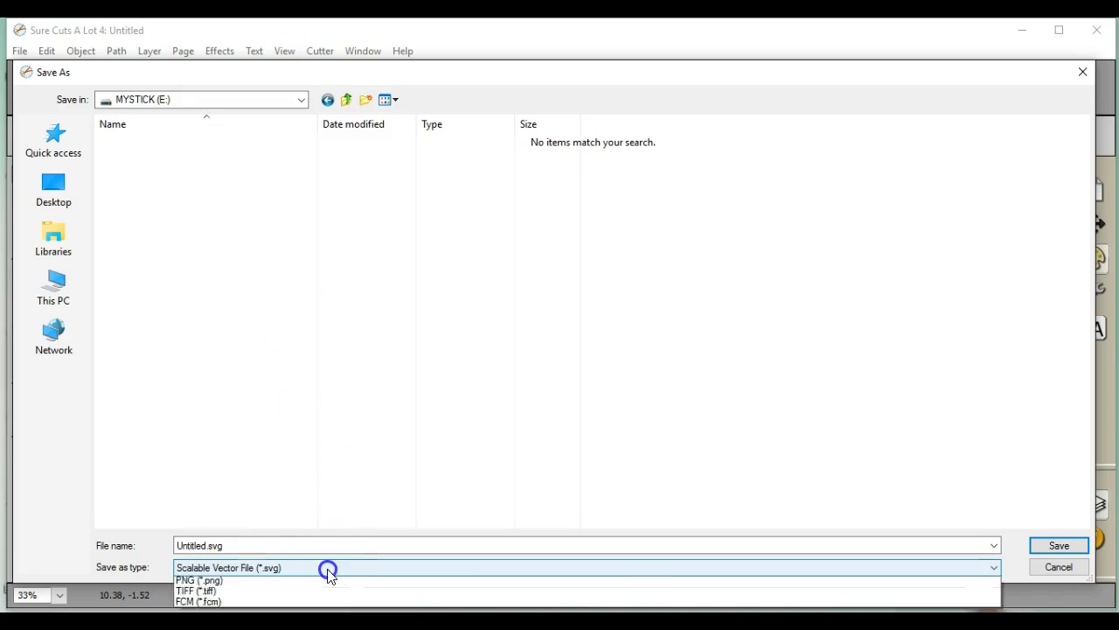
click(330, 624)
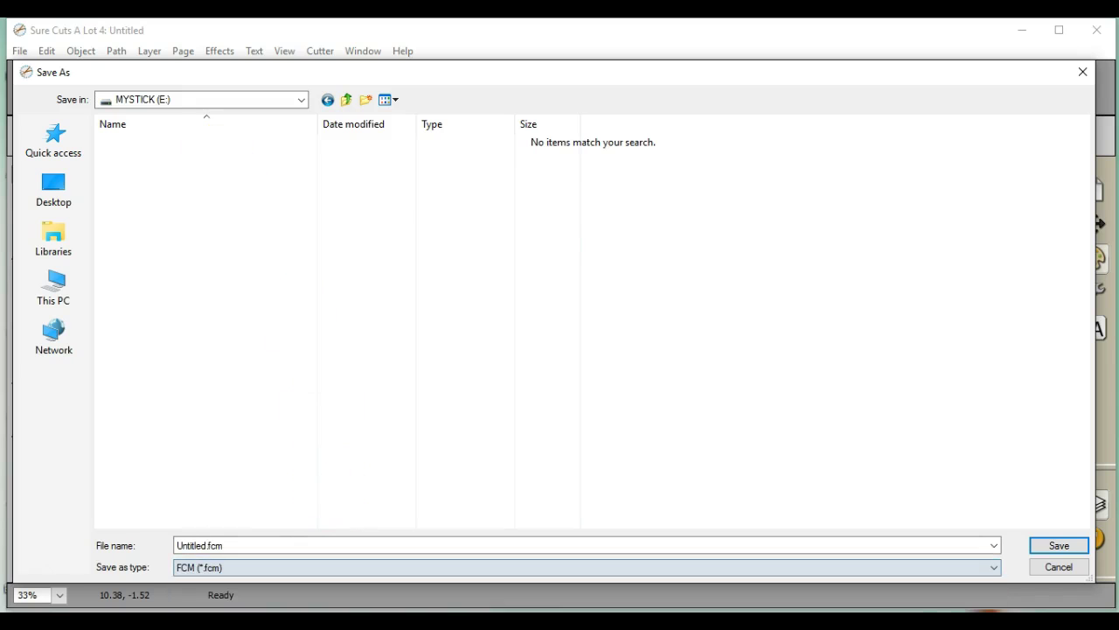
double_click(250, 545)
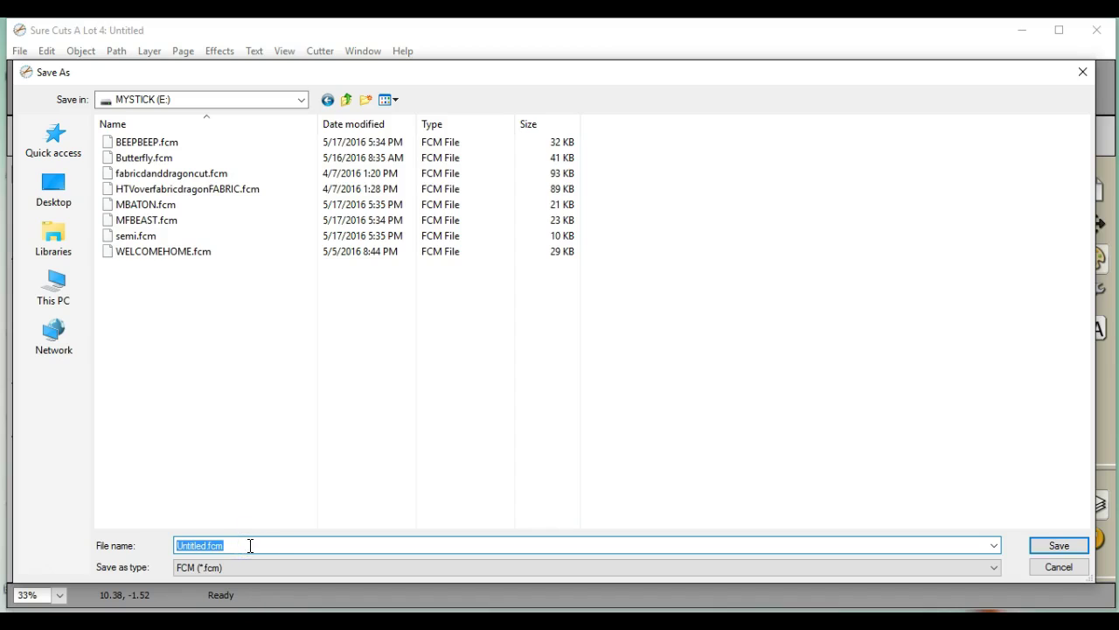
text(p)
key(Return)
click(38, 117)
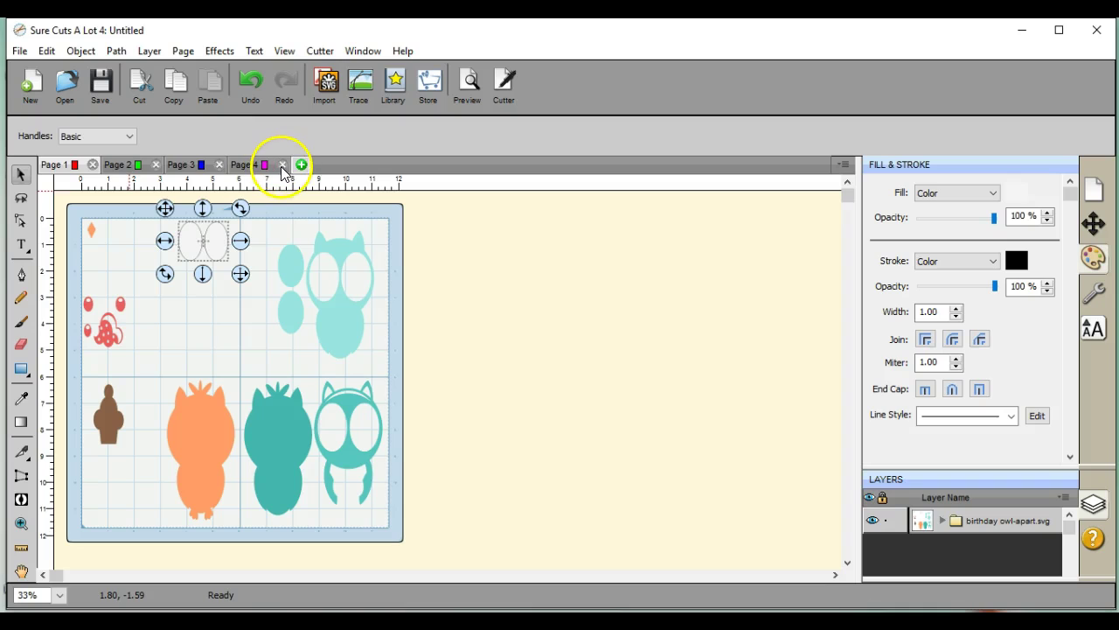
Export Page 2 in FCM format to the MYSTICK (E:) drive as pg2white.
click(125, 164)
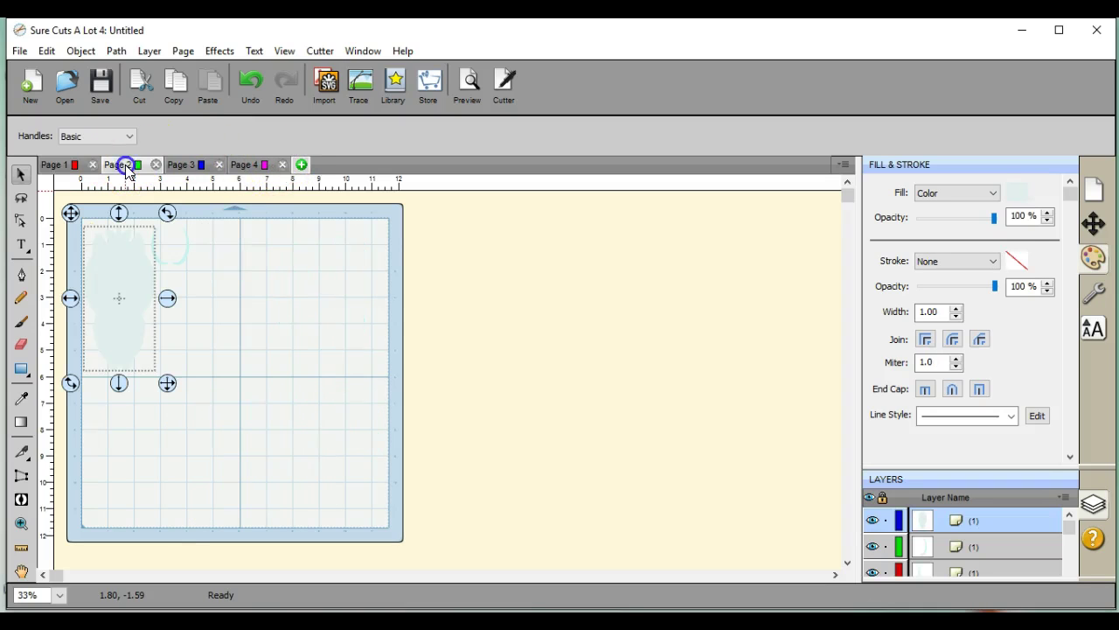
click(19, 51)
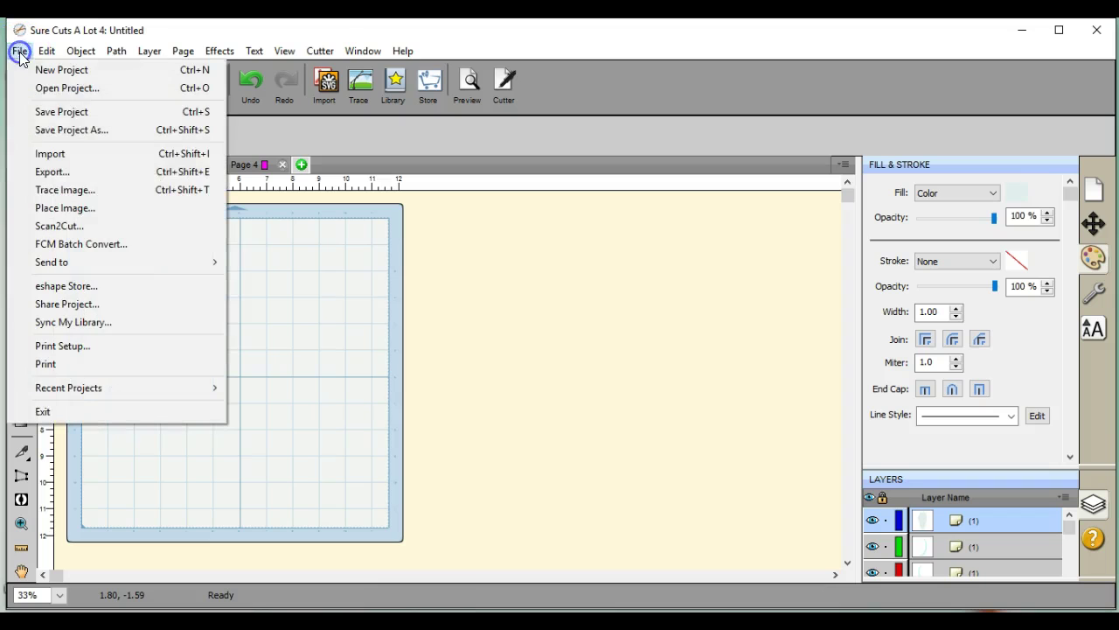
click(58, 167)
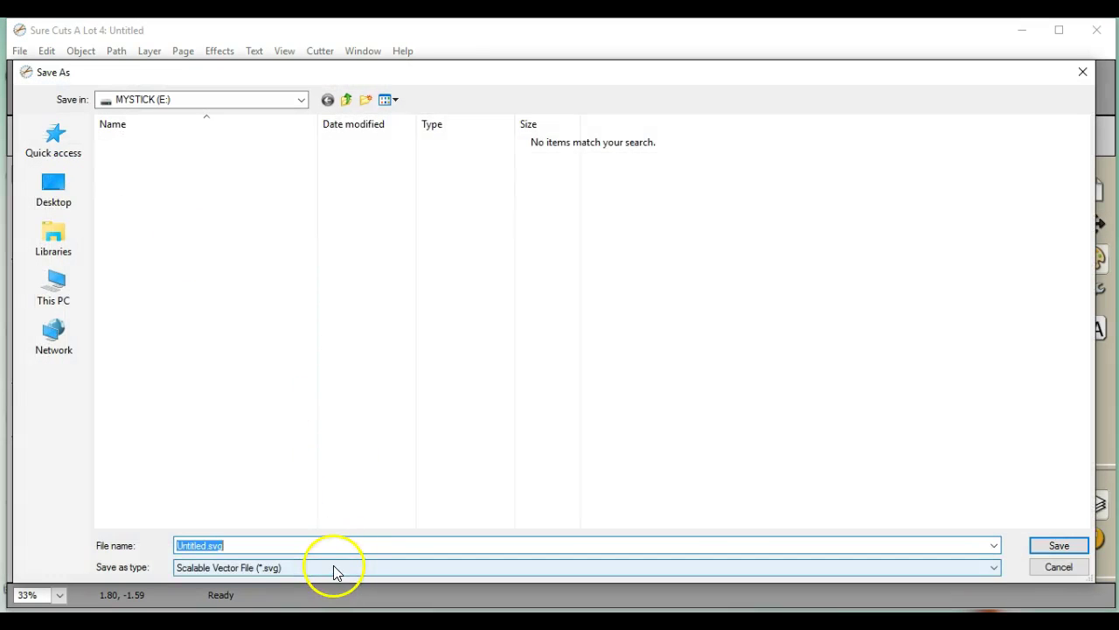
click(333, 568)
click(228, 610)
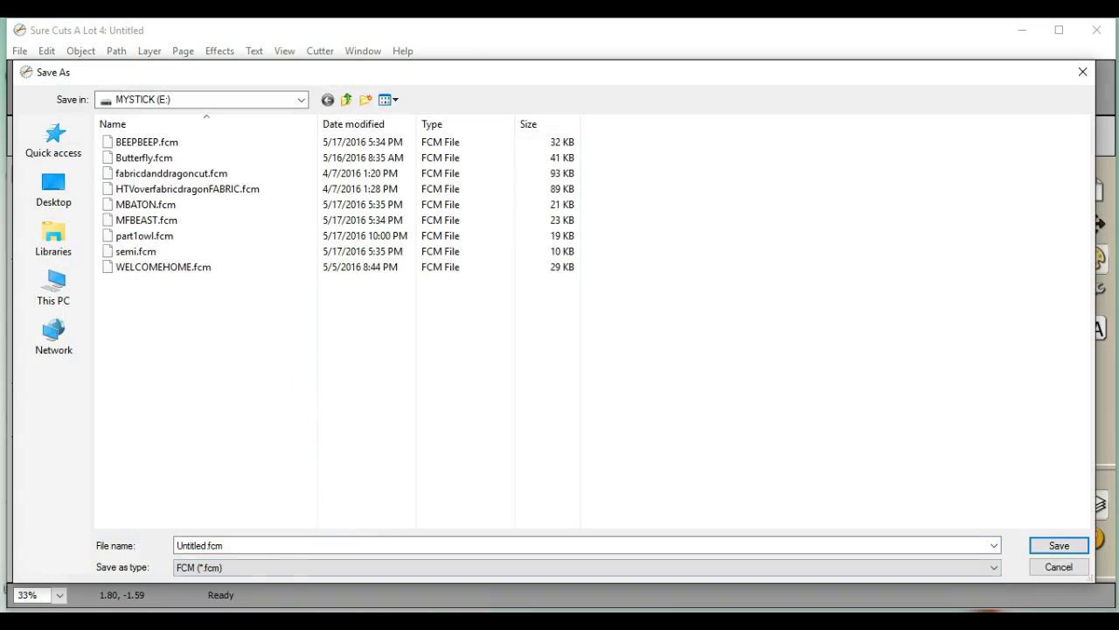
double_click(196, 538)
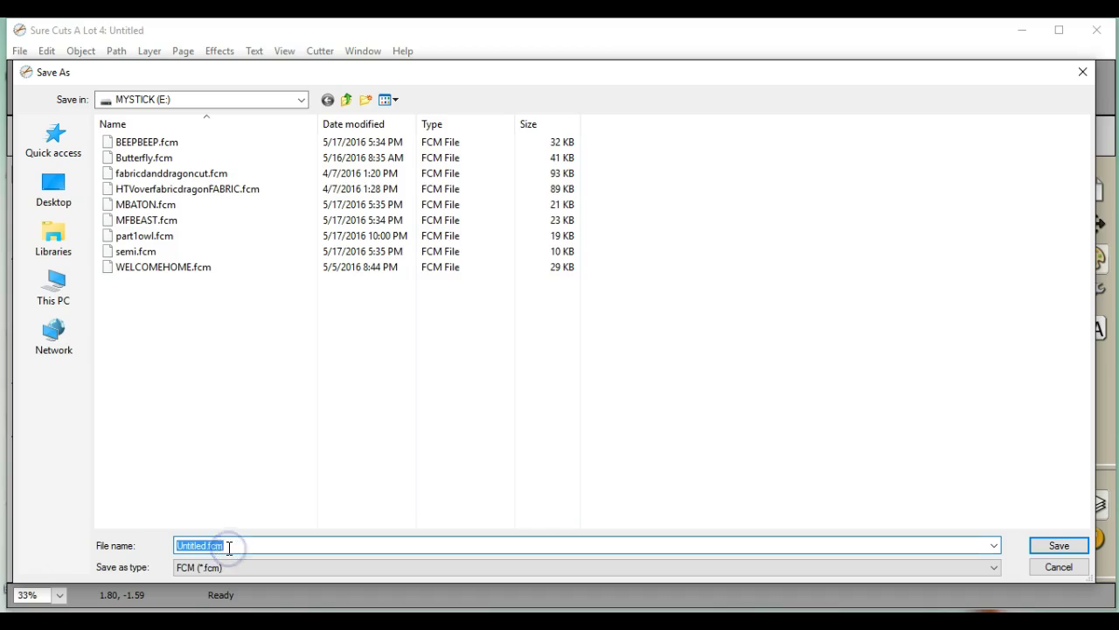
text(pg2white)
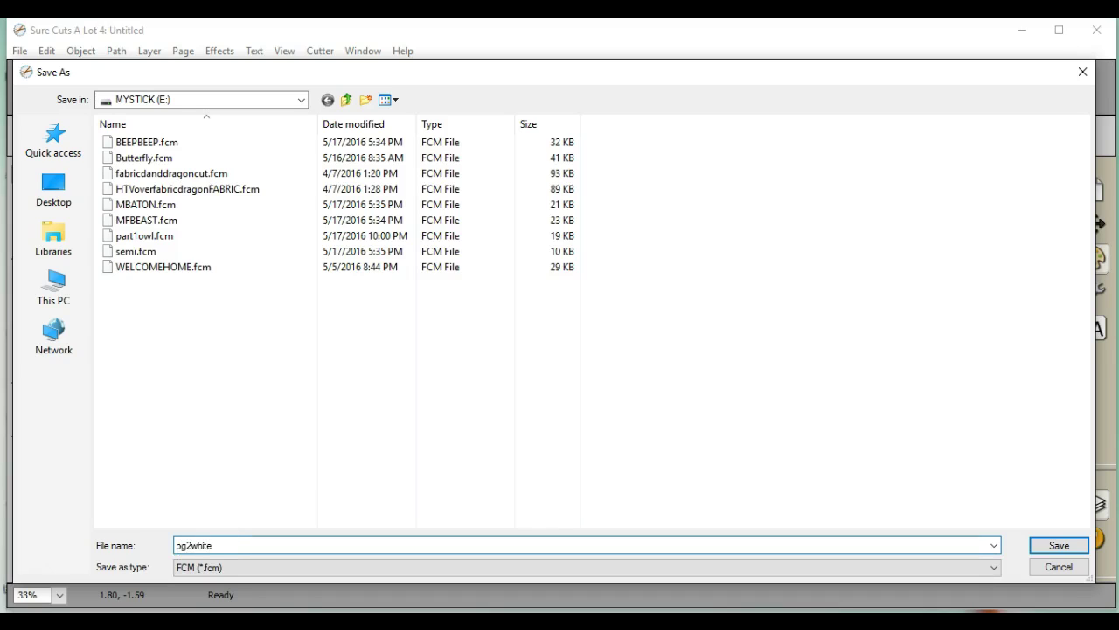
key(Return)
Export Page 3 in FCM format to the MYSTICK (E:) drive under the file name pg3pinkowl.
click(168, 175)
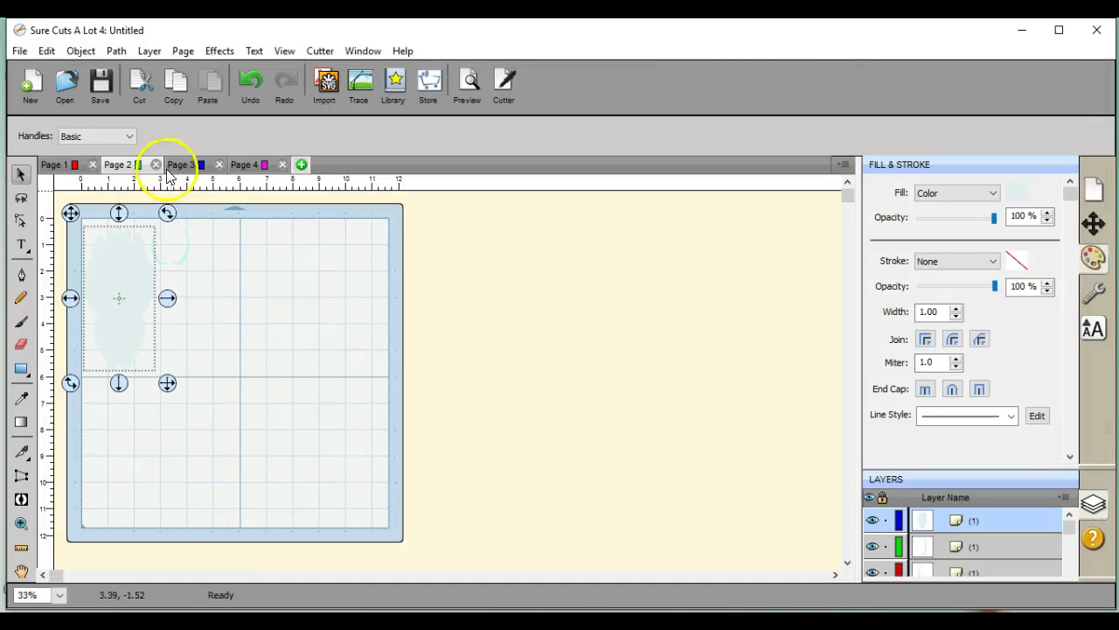
click(185, 165)
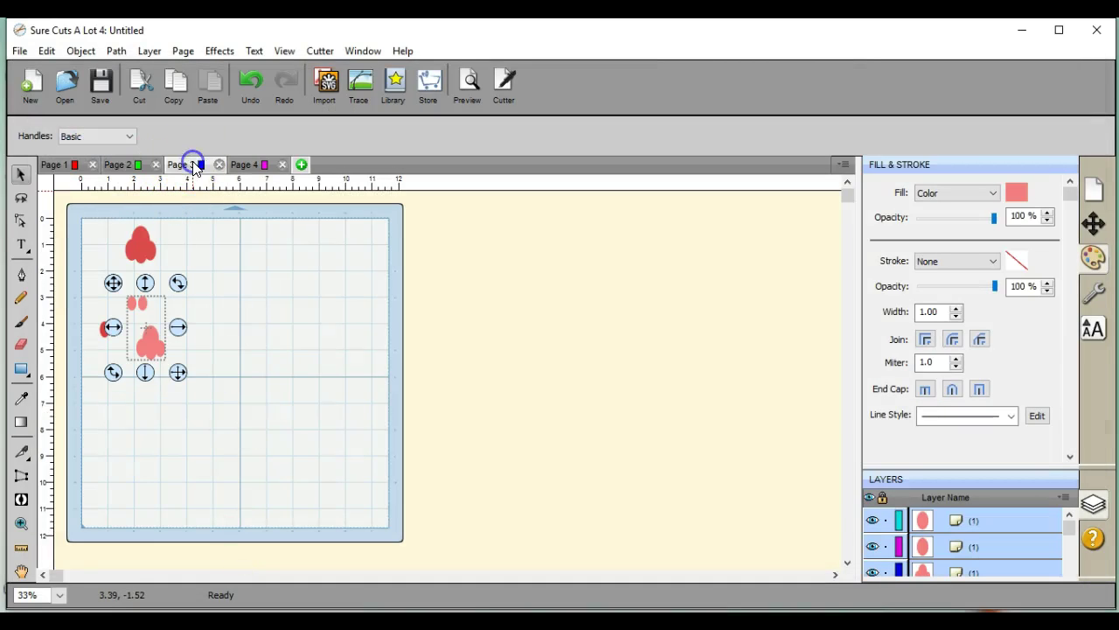
click(19, 51)
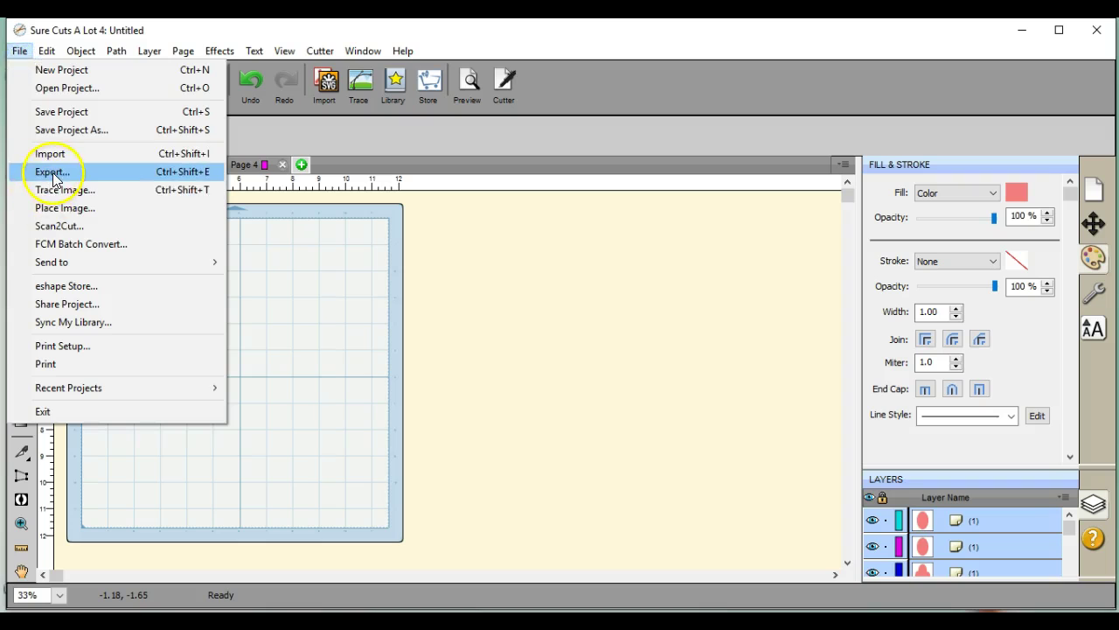
click(52, 173)
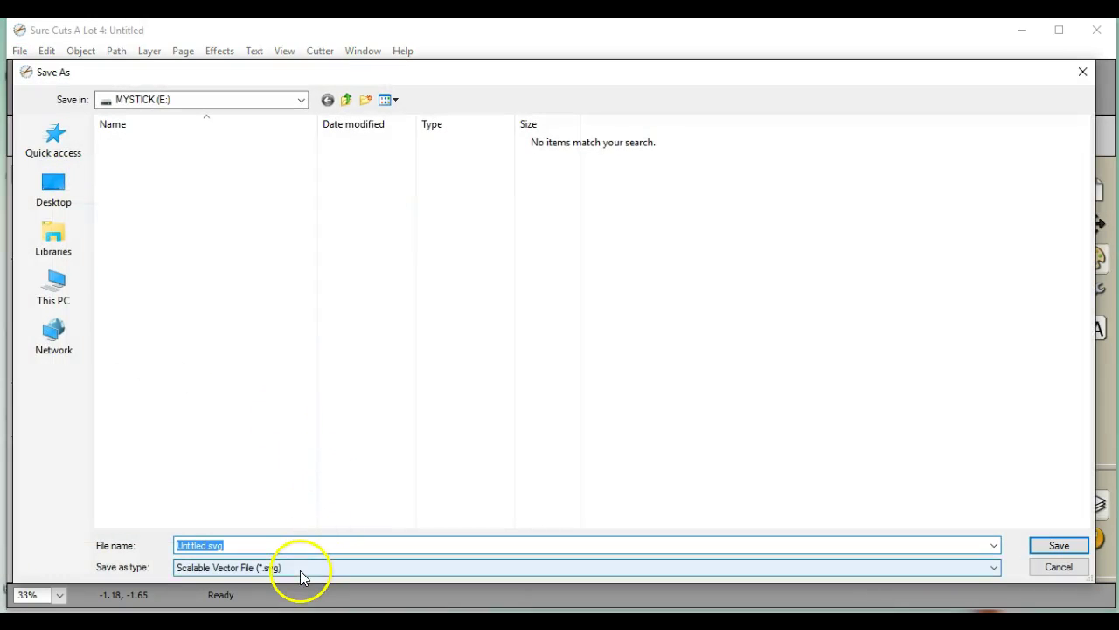
click(301, 569)
click(271, 611)
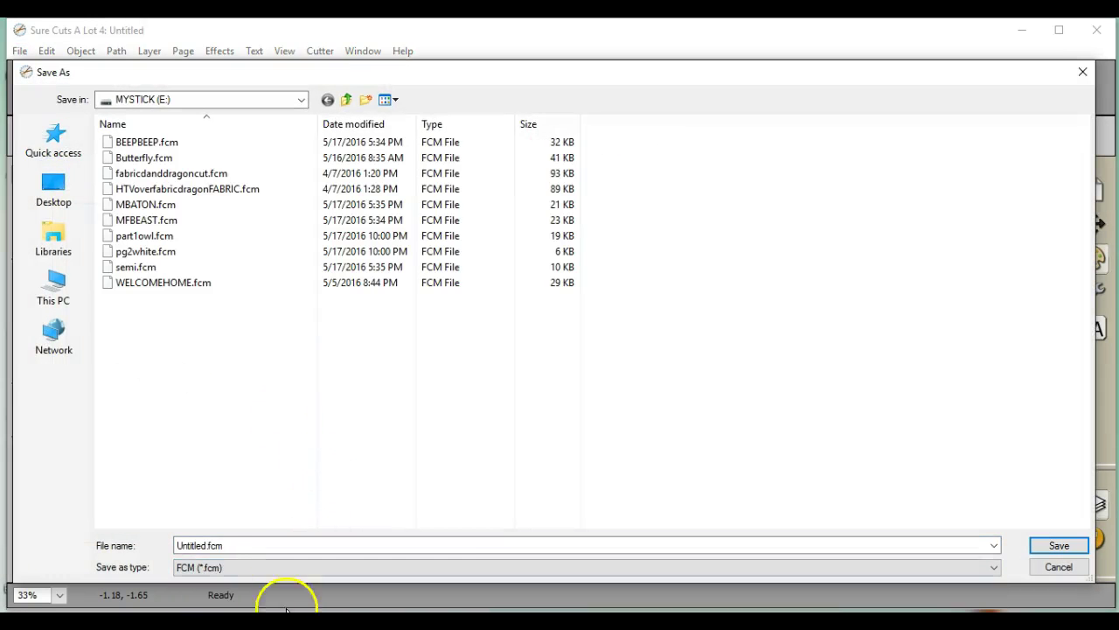
double_click(236, 544)
text(pg3pinkowl)
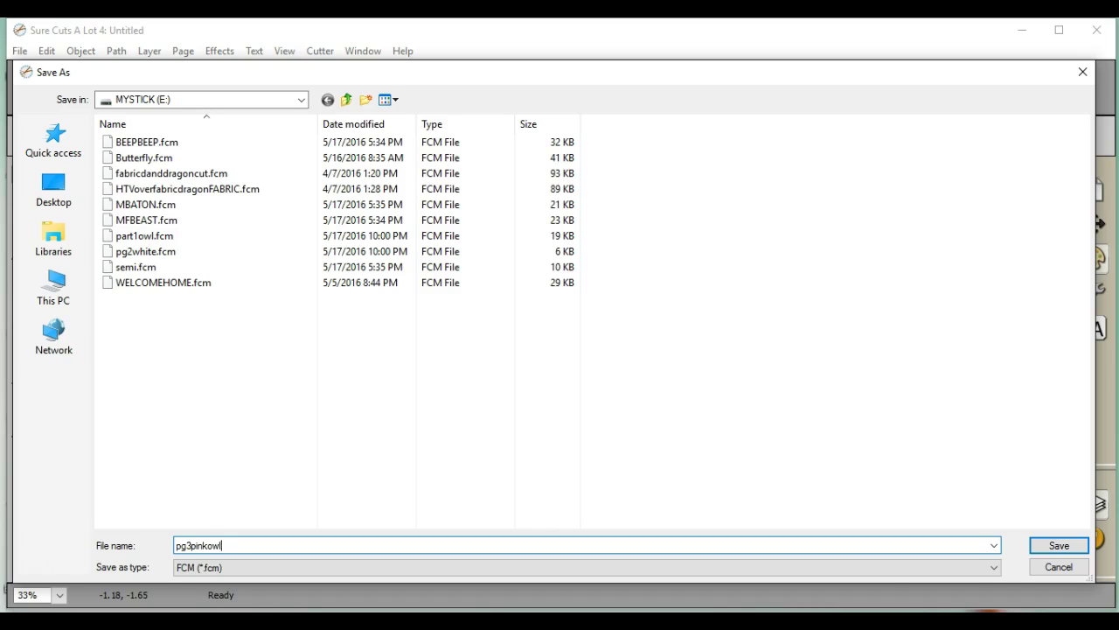
key(Return)
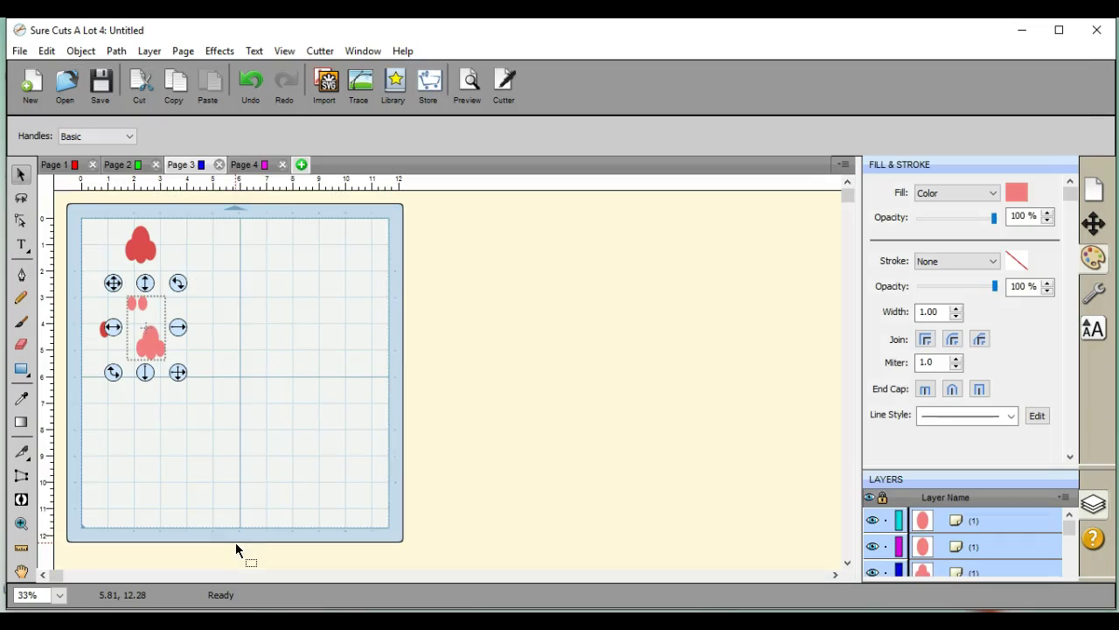
click(262, 165)
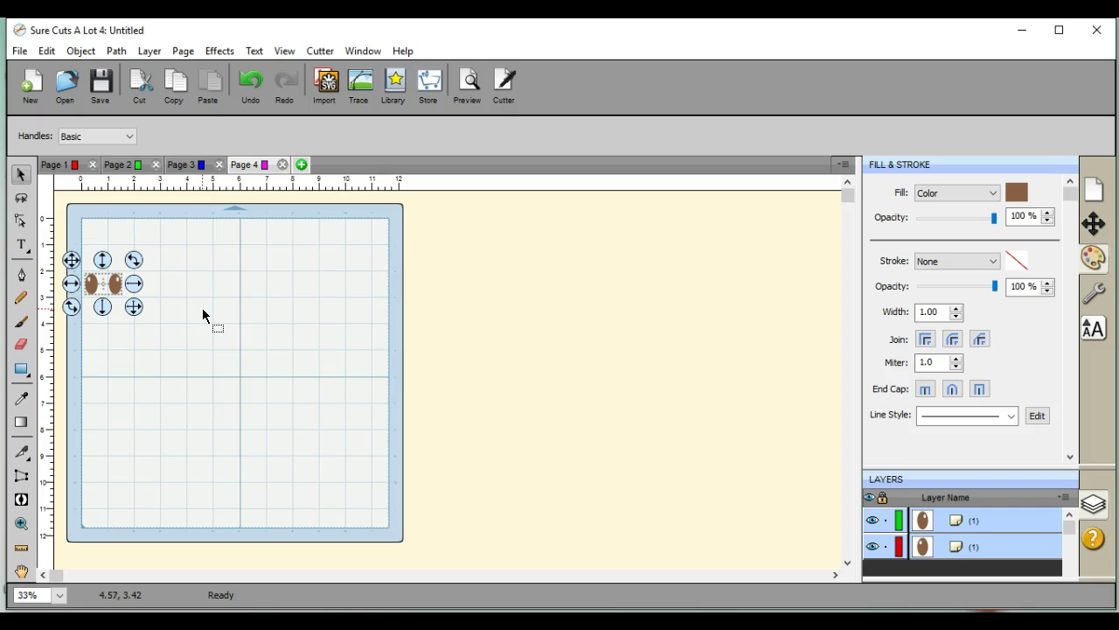
click(18, 52)
click(31, 172)
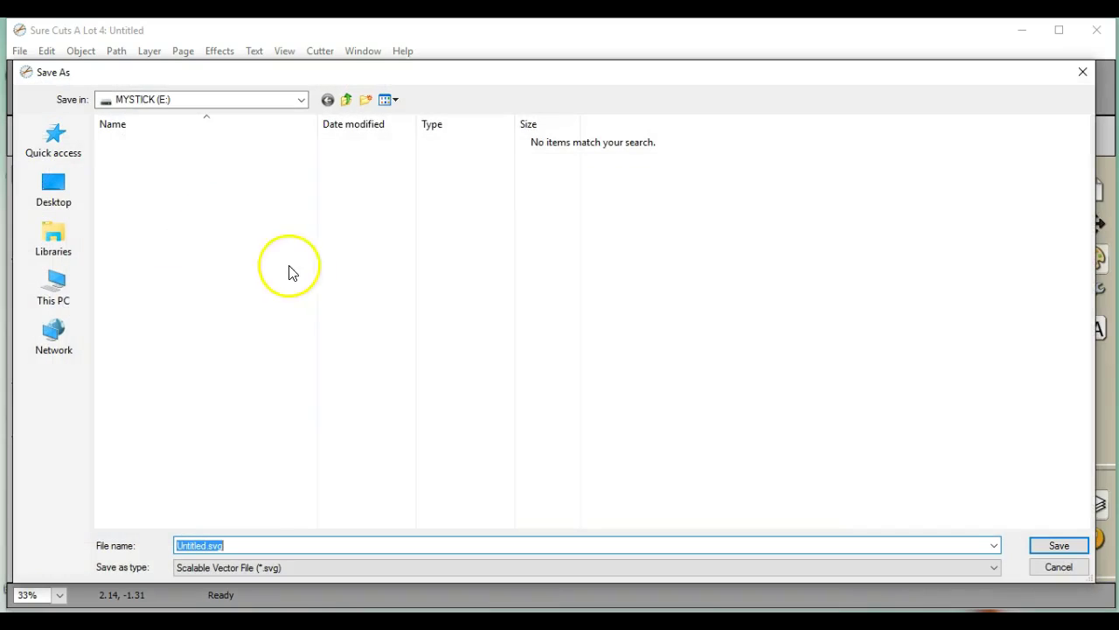
click(294, 568)
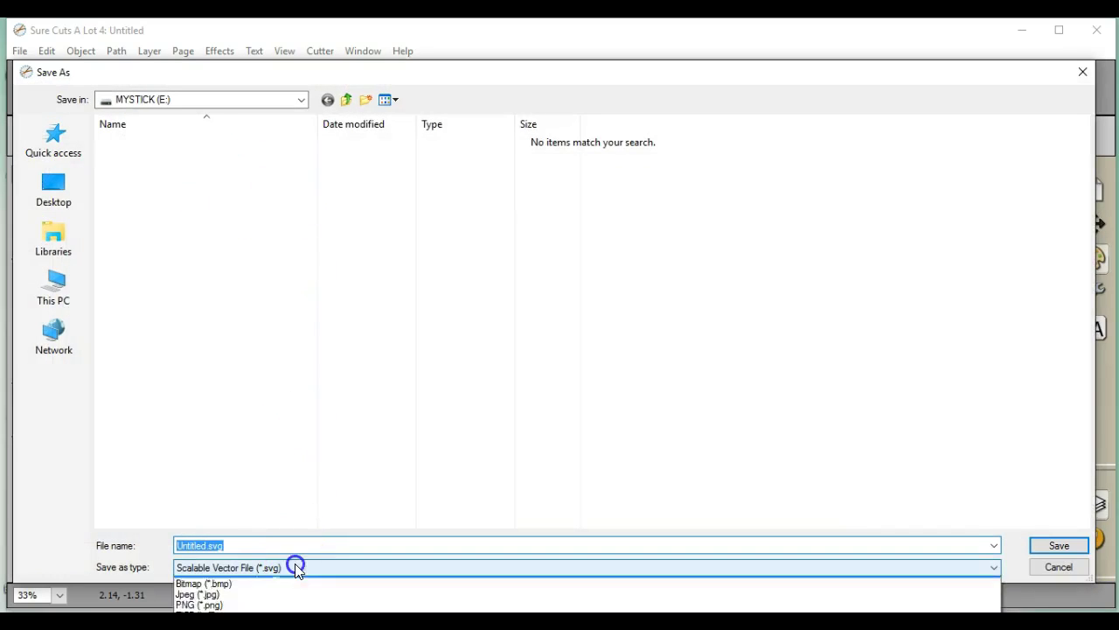
click(201, 611)
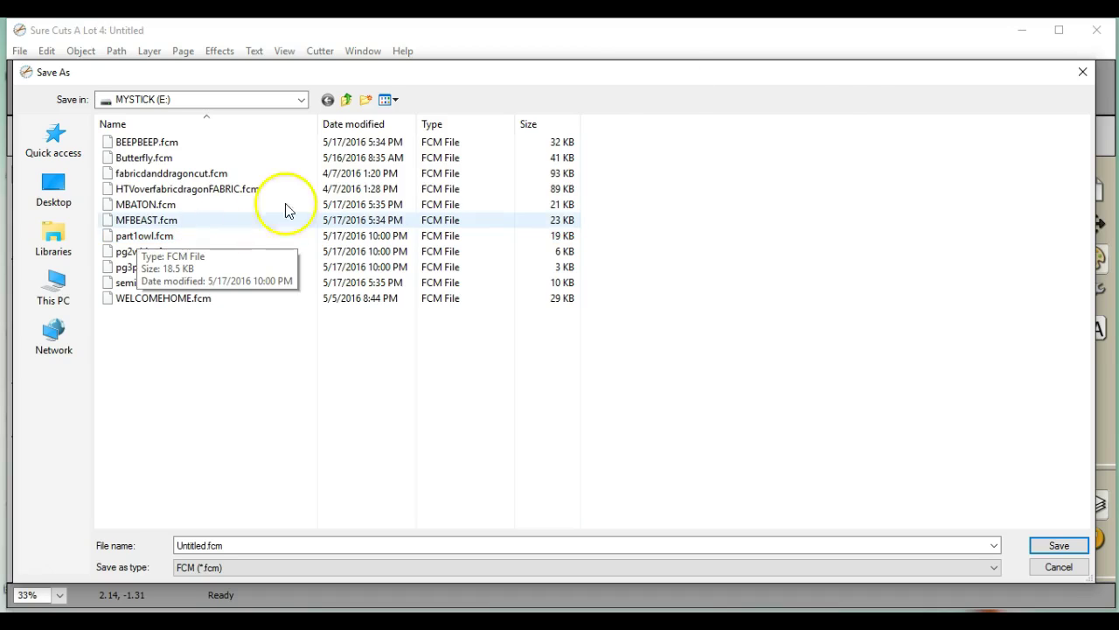
click(1082, 73)
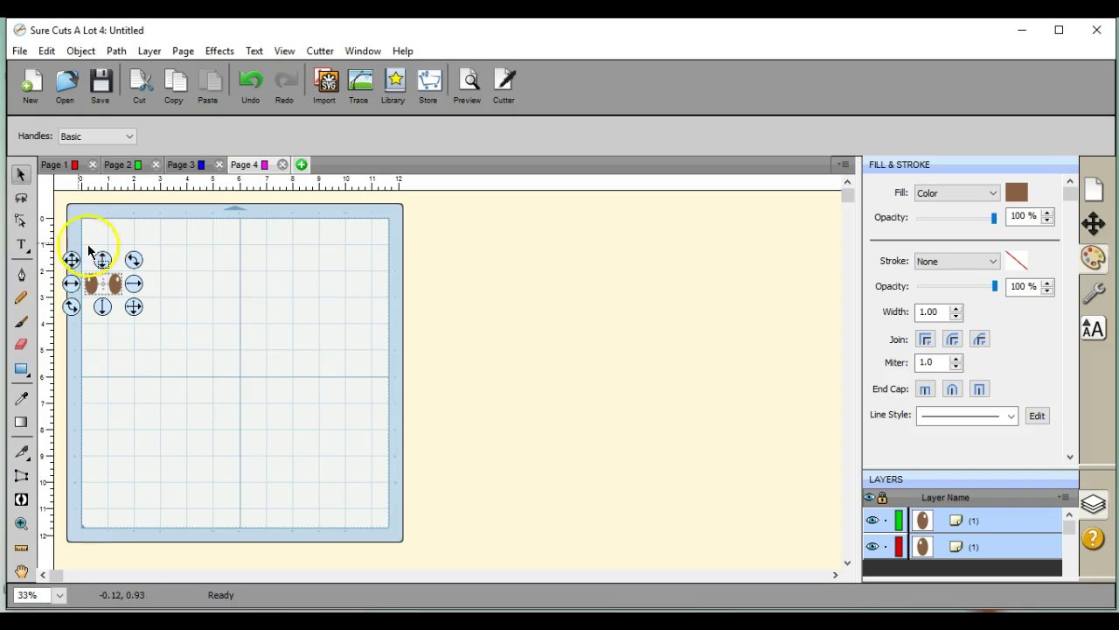
Return to Page 1 with the main owl body pieces.
click(60, 164)
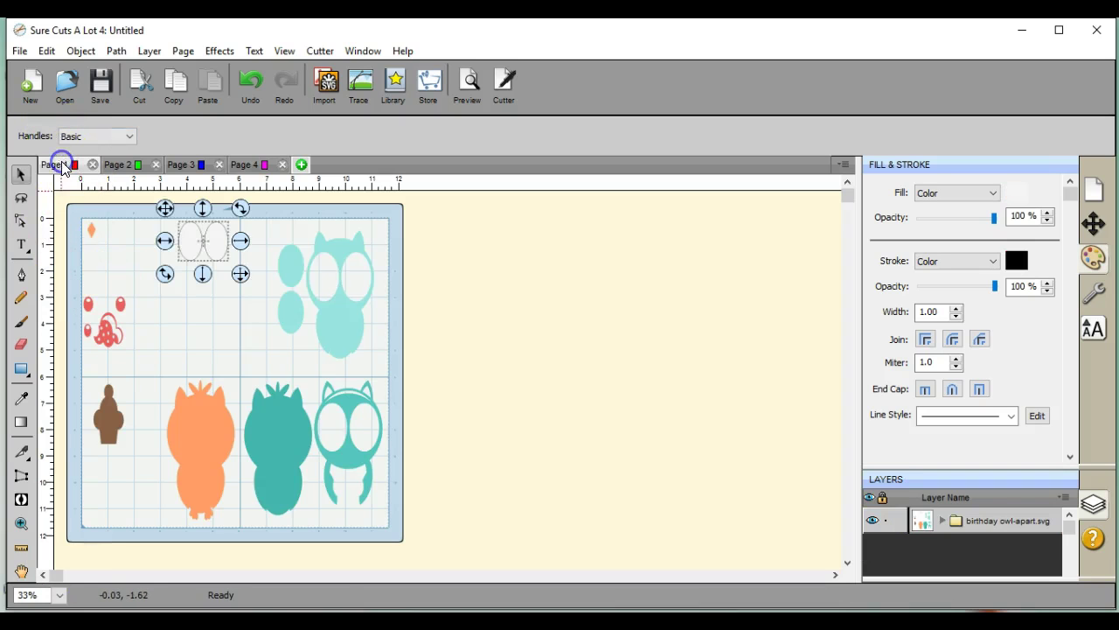